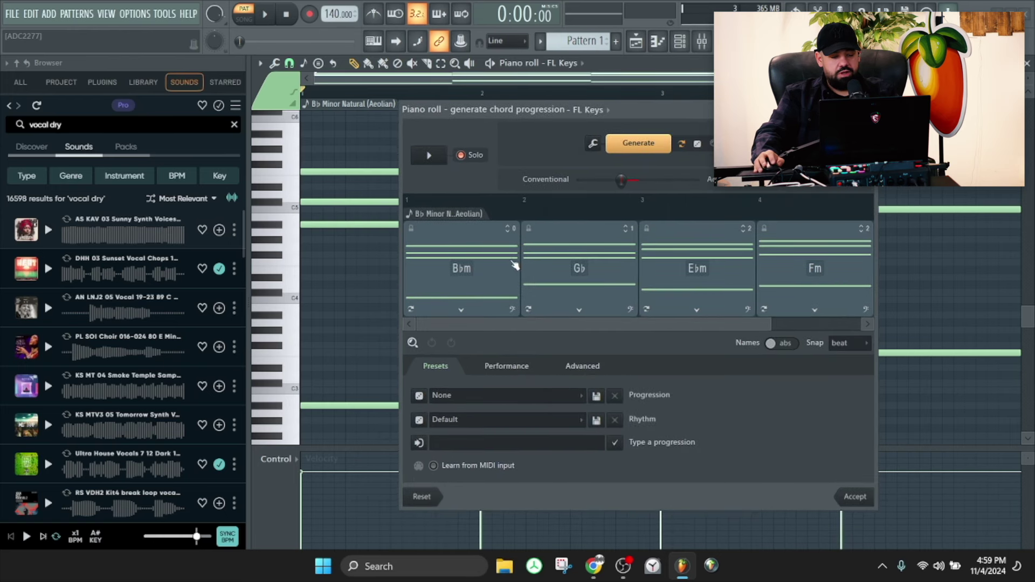
# In the chord generator's Advanced settings, raise the B♭ minor progression from 4 to 8 chords
pyautogui.moveTo(518, 270)
pyautogui.mouseDown()
pyautogui.moveTo(472, 271)
pyautogui.moveTo(519, 270)
pyautogui.mouseUp()
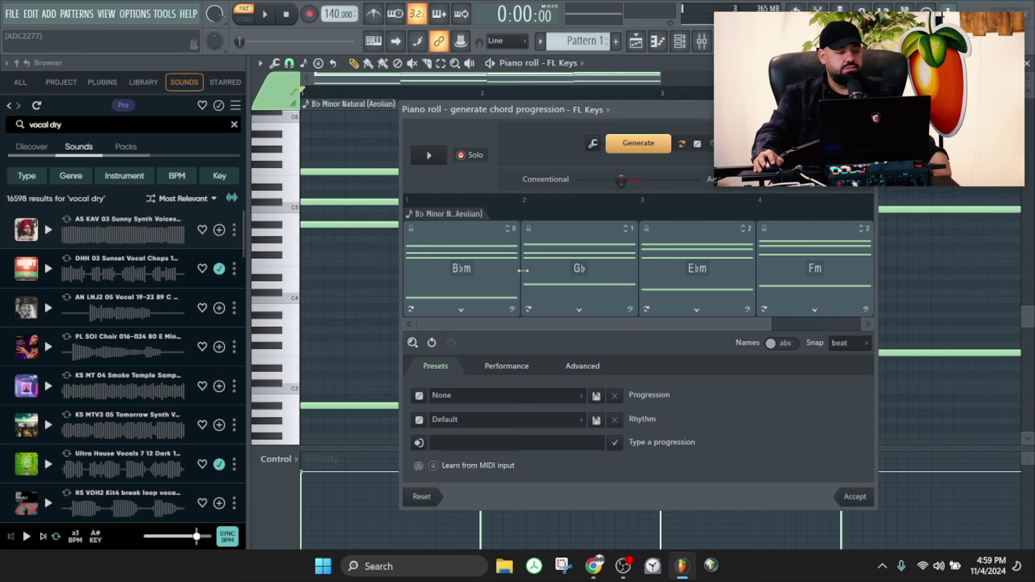
pyautogui.click(564, 368)
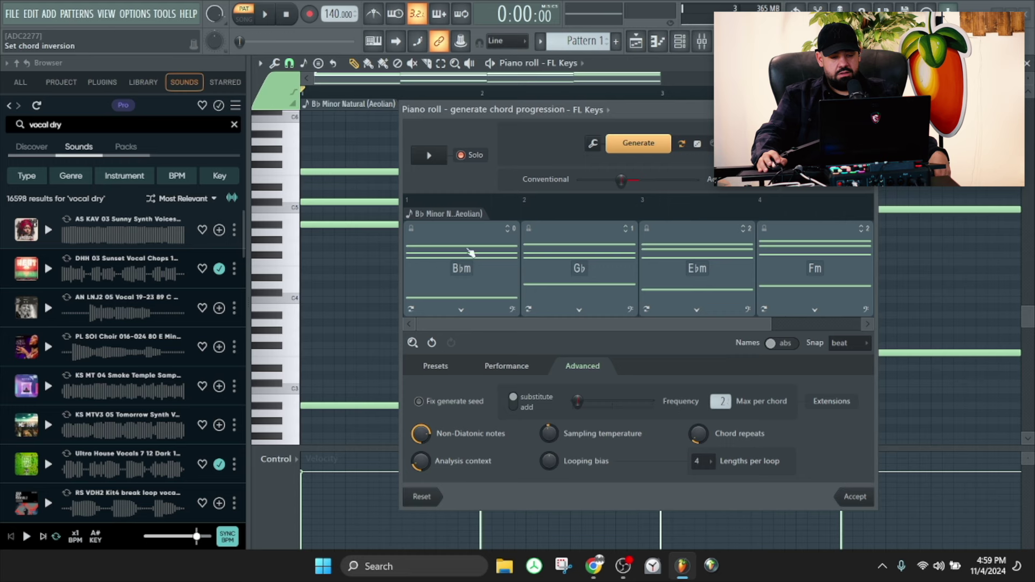
pyautogui.click(411, 218)
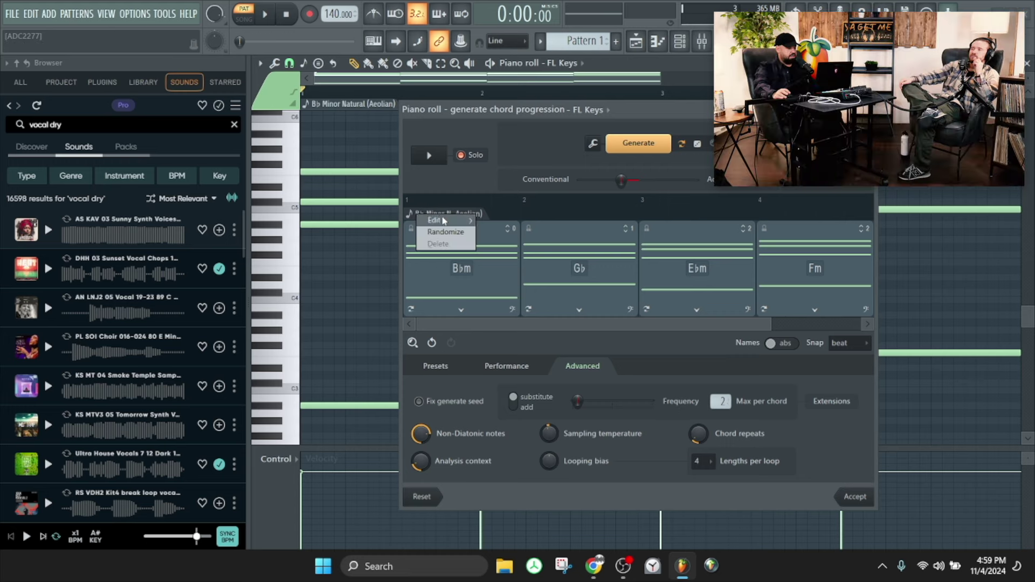
pyautogui.moveTo(431, 221)
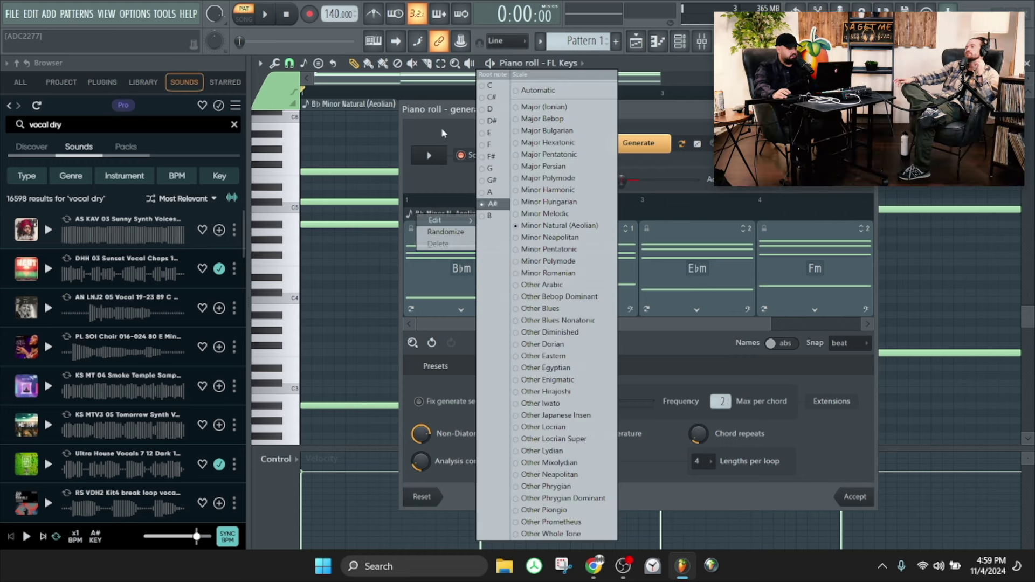
pyautogui.click(448, 121)
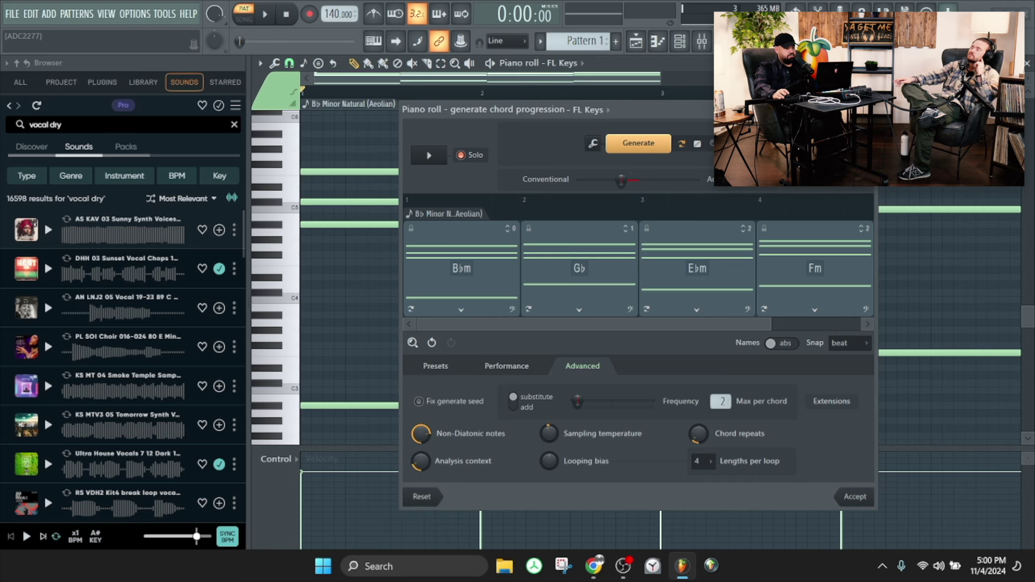
pyautogui.moveTo(765, 109); pyautogui.dragTo(750, 109)
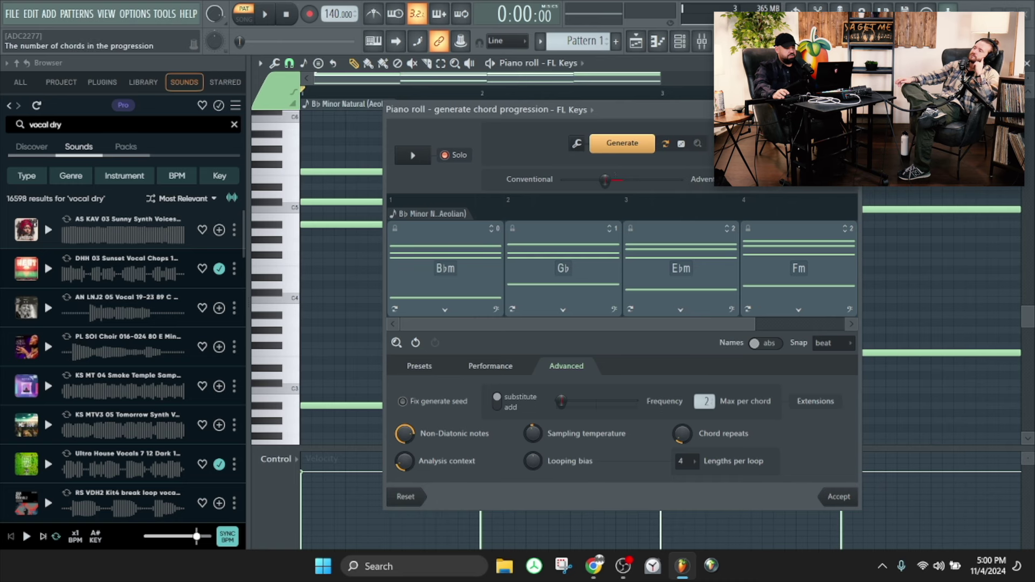
pyautogui.click(755, 153)
pyautogui.moveTo(631, 105); pyautogui.dragTo(588, 113)
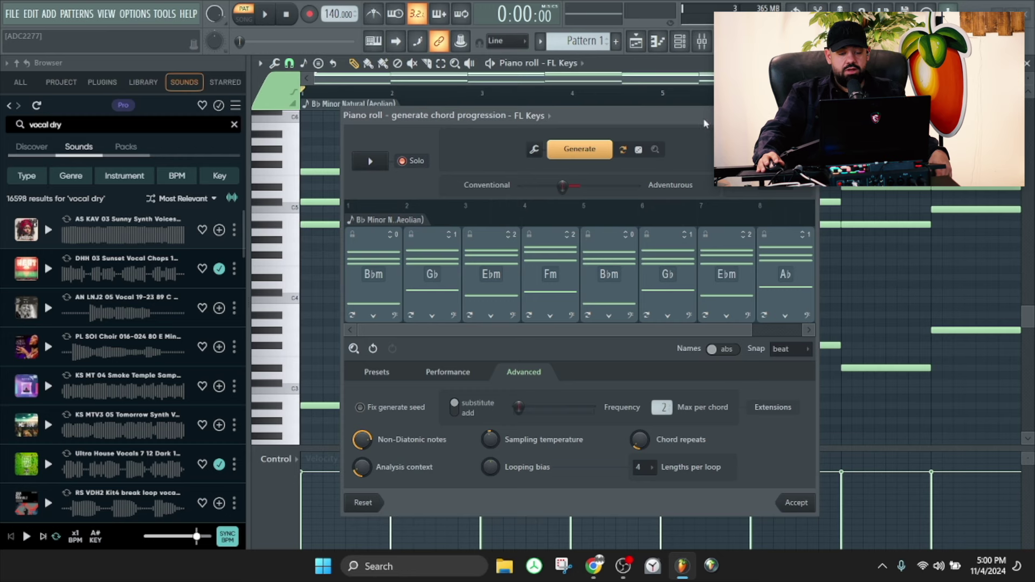
# Preview the alternative chords for B♭m, G♭ and Fm without changing them
pyautogui.moveTo(703, 123); pyautogui.dragTo(692, 125)
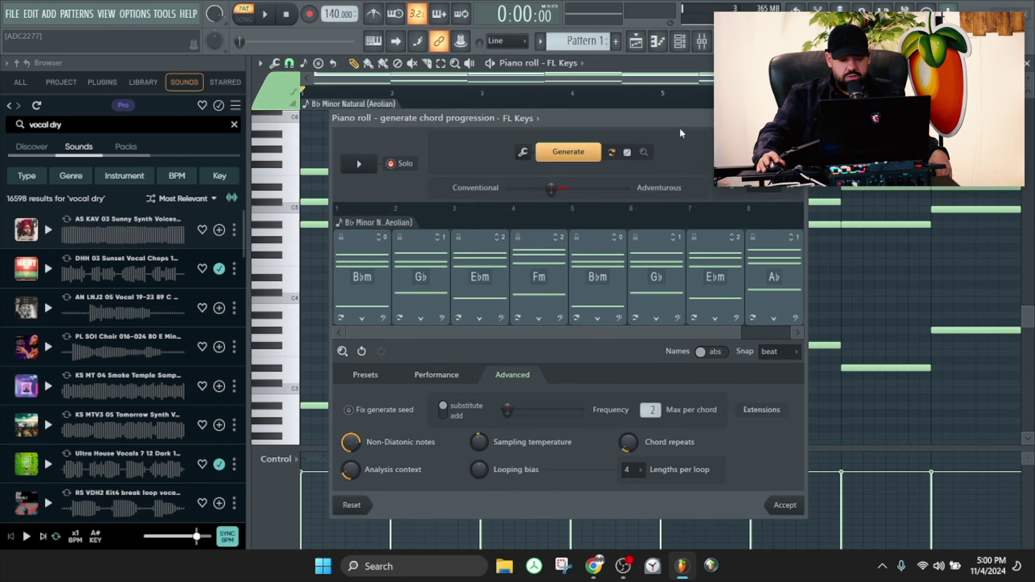
pyautogui.click(363, 274)
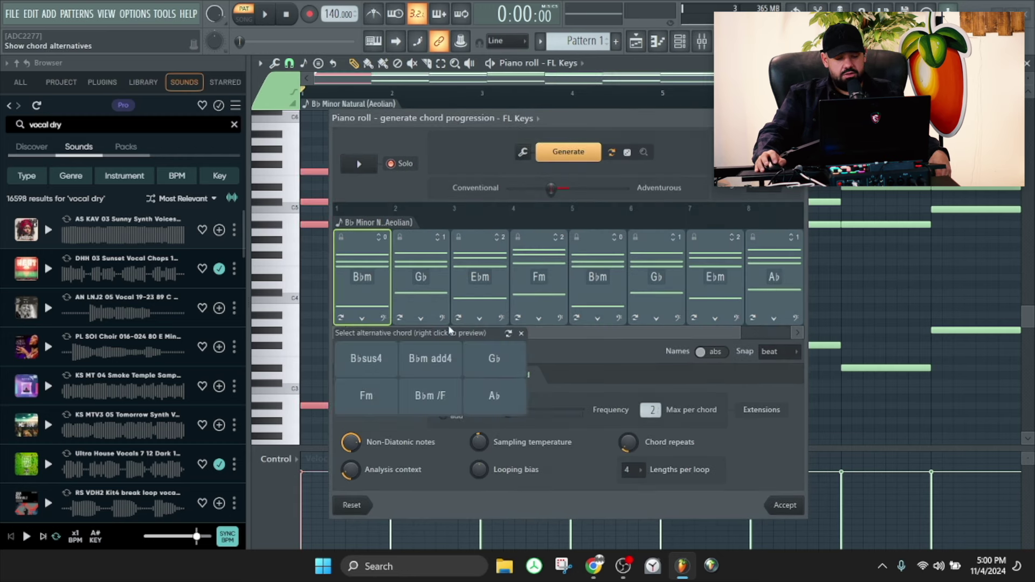
pyautogui.click(521, 333)
pyautogui.click(424, 290)
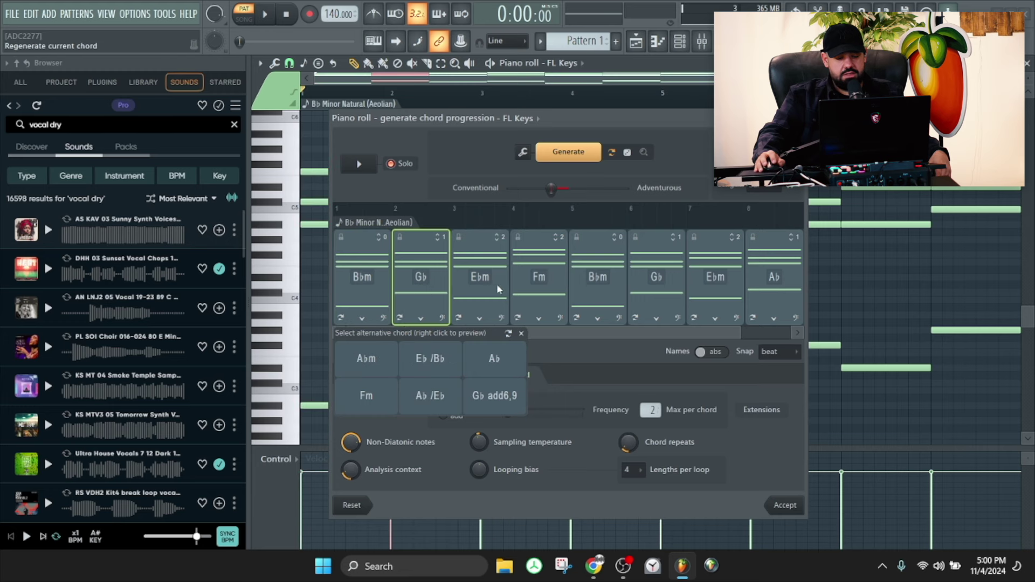
pyautogui.click(520, 333)
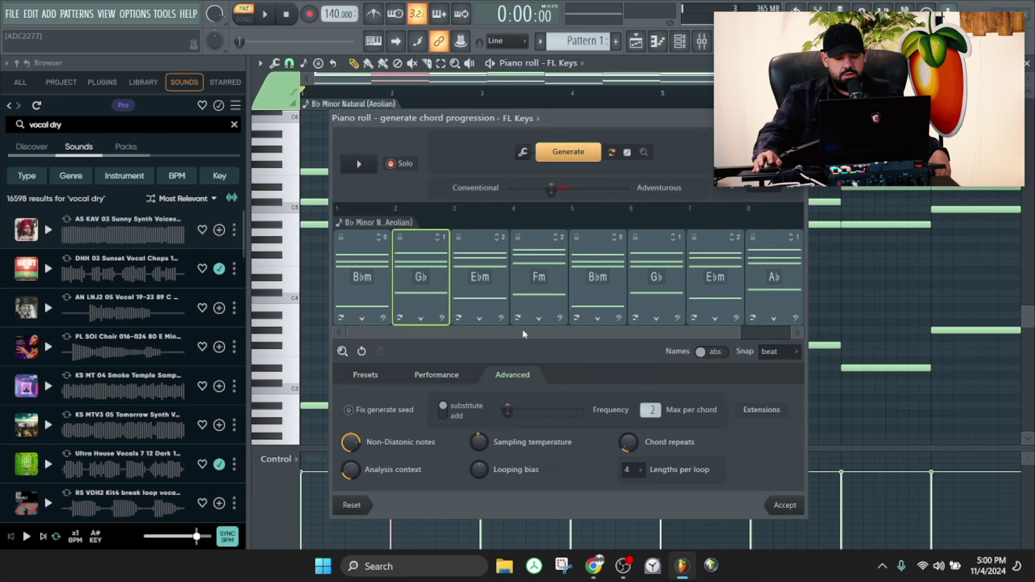
pyautogui.click(540, 283)
pyautogui.click(629, 333)
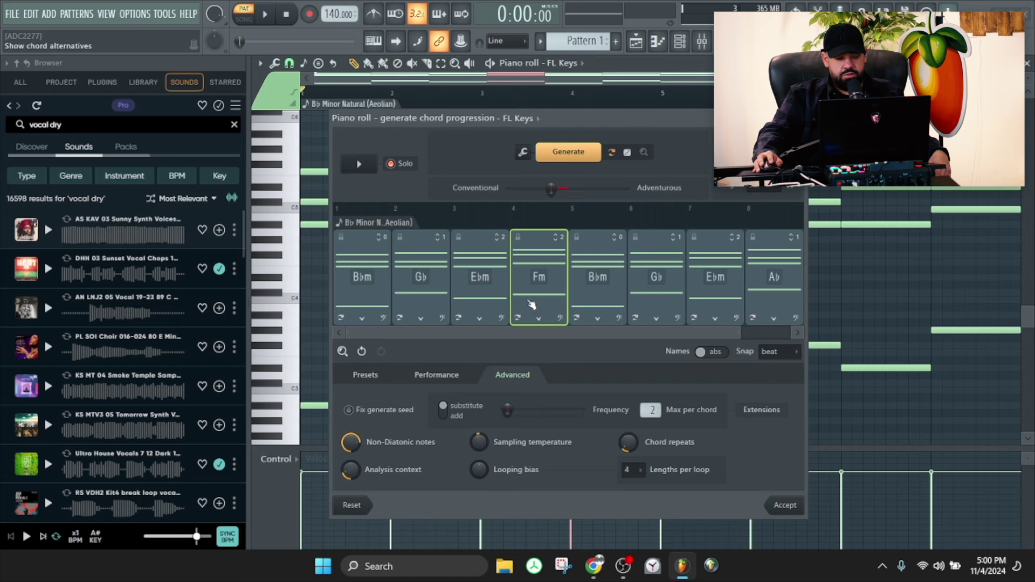
# Lock E♭m, G♭ and B♭m, regenerate the unlocked chords, and accept the progression
pyautogui.click(459, 237)
pyautogui.click(400, 237)
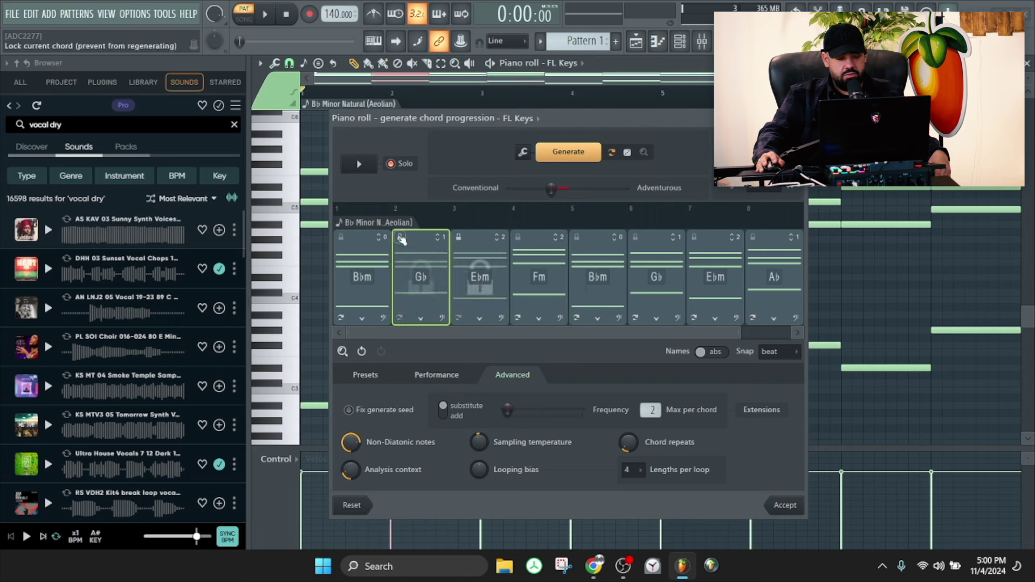
pyautogui.click(342, 241)
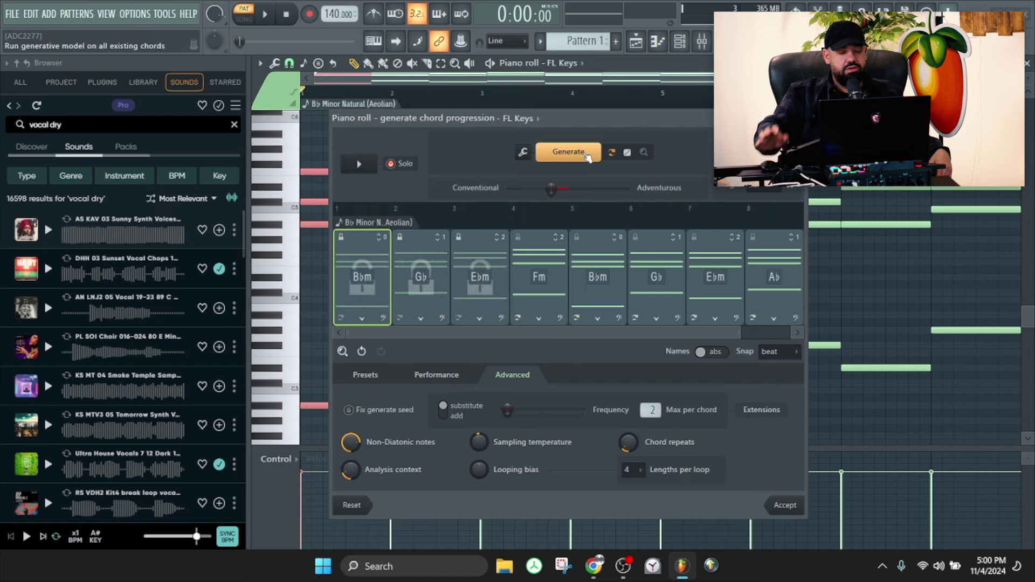
pyautogui.click(588, 155)
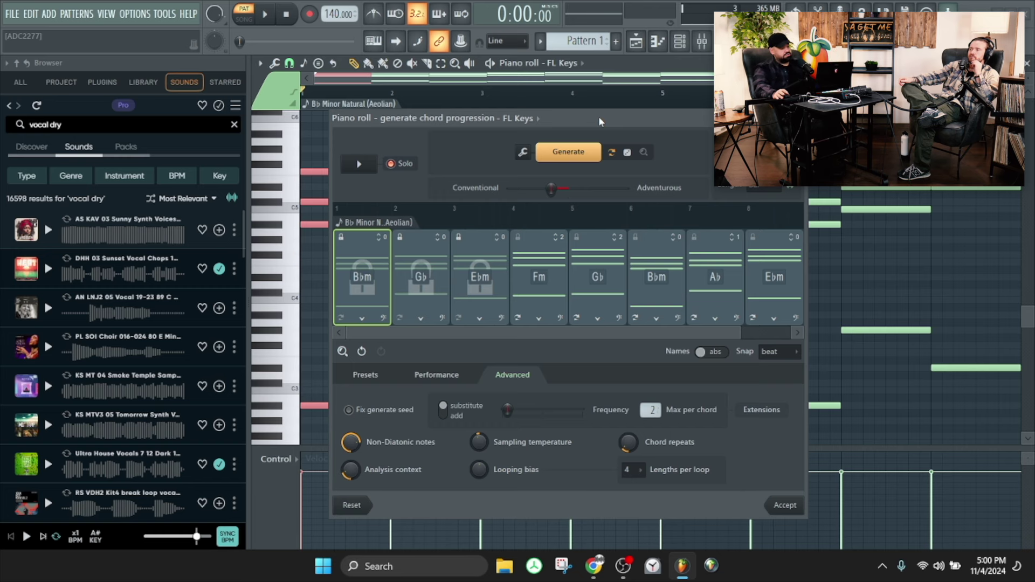
pyautogui.moveTo(567, 118); pyautogui.dragTo(554, 125)
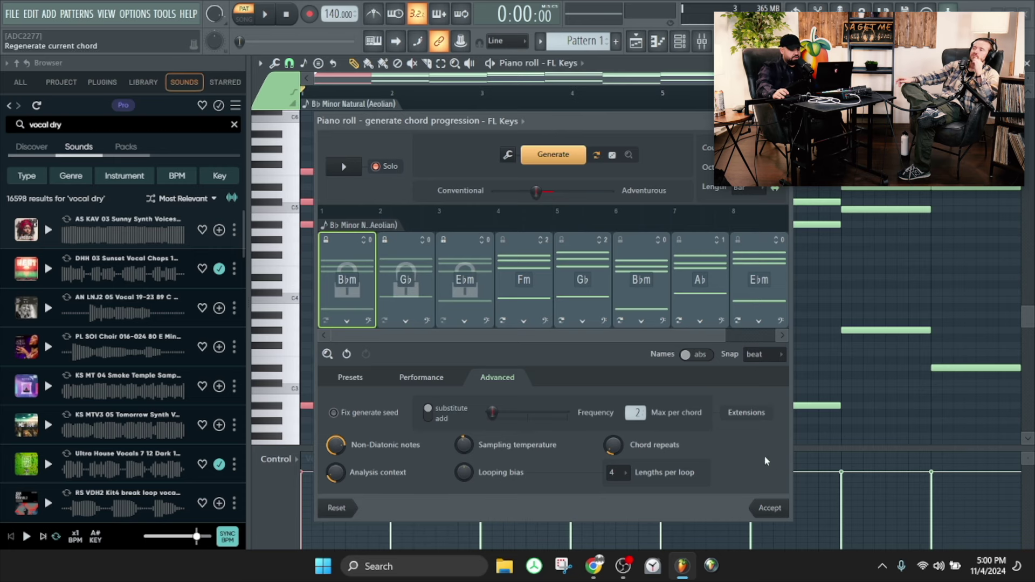
pyautogui.click(771, 508)
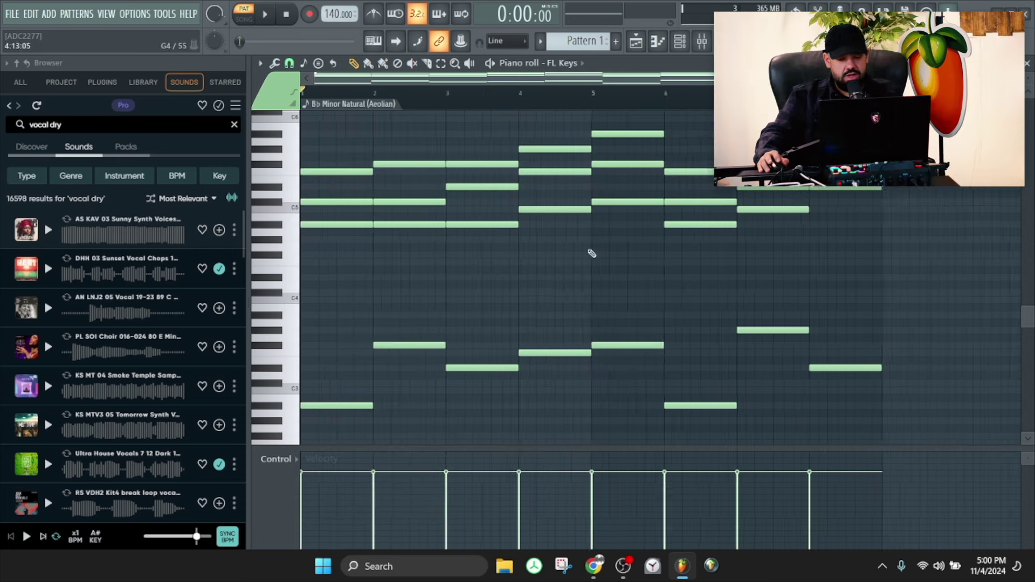
# Play back the new eight-chord progression in the piano roll
pyautogui.scroll(1, 512, 258)
pyautogui.scroll(-1, 512, 258)
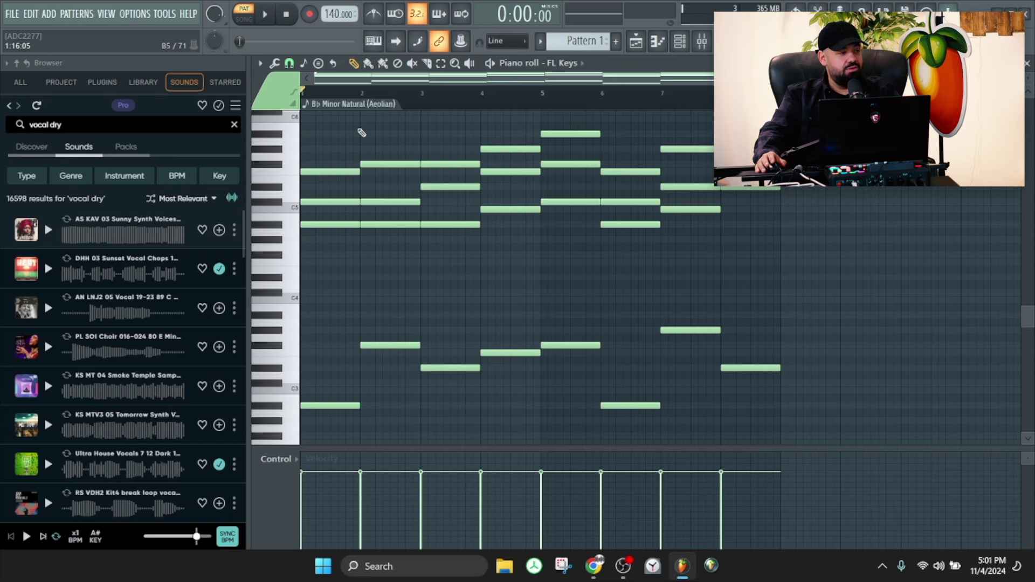
pyautogui.scroll(1, 359, 133)
pyautogui.press('space')
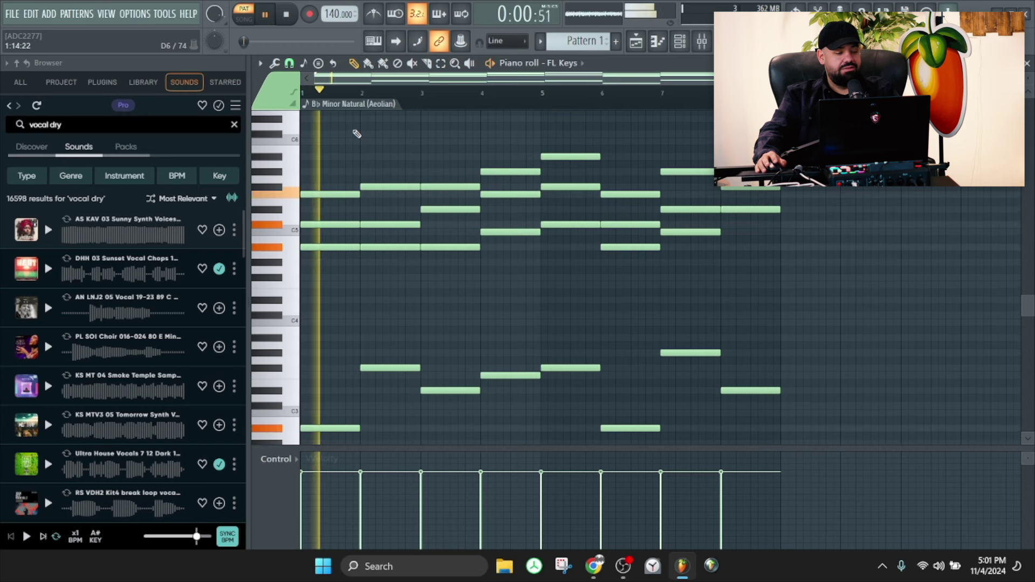
# Stop playback and scroll the piano roll so the chords sit mid-view
pyautogui.scroll(-1, 356, 134)
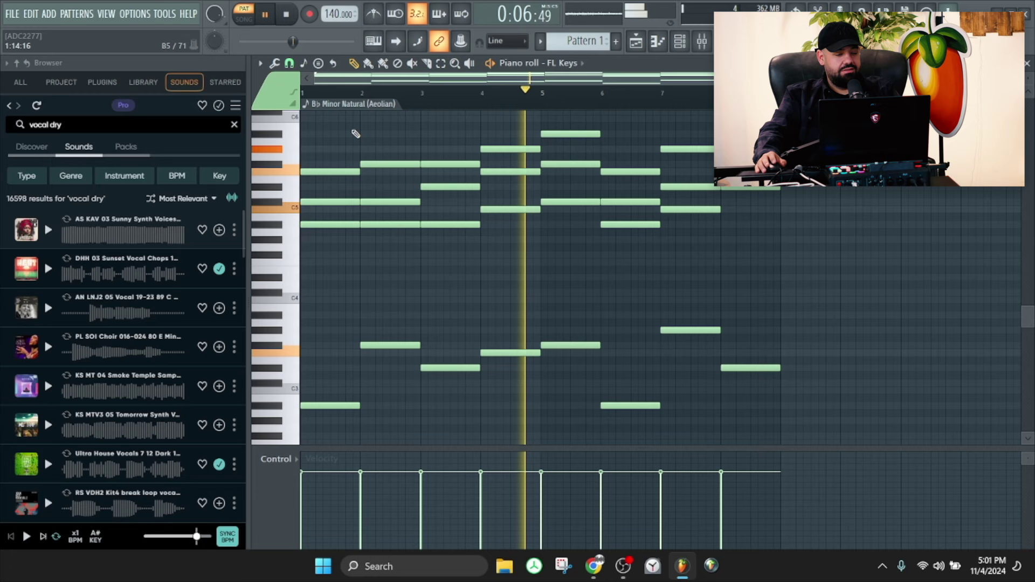
pyautogui.scroll(2, 356, 133)
pyautogui.scroll(1, 356, 134)
pyautogui.scroll(-3, 356, 134)
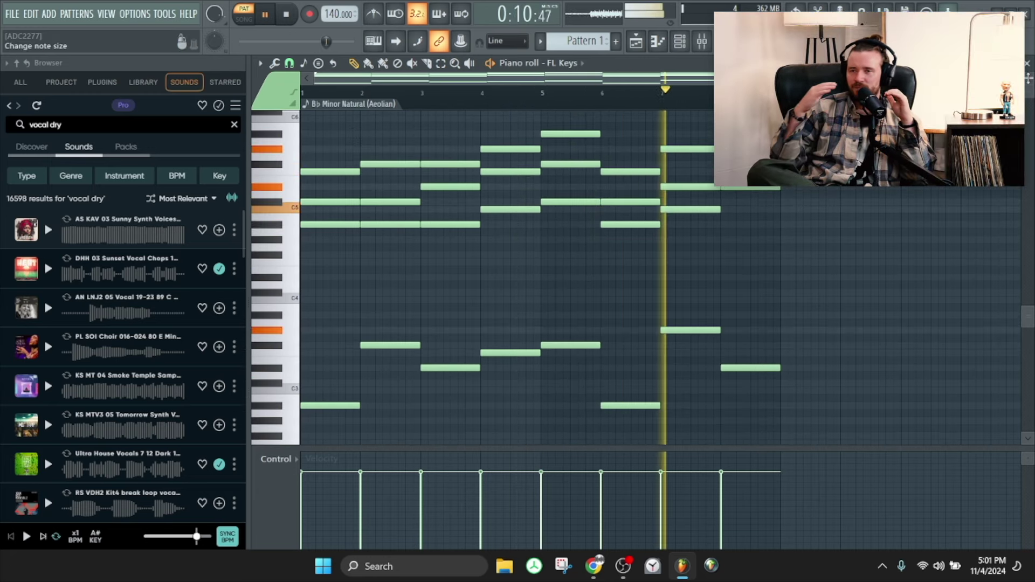
pyautogui.scroll(1, 1029, 76)
pyautogui.scroll(-1, 1029, 76)
pyautogui.scroll(1, 938, 189)
pyautogui.scroll(-1, 943, 187)
pyautogui.scroll(2, 914, 220)
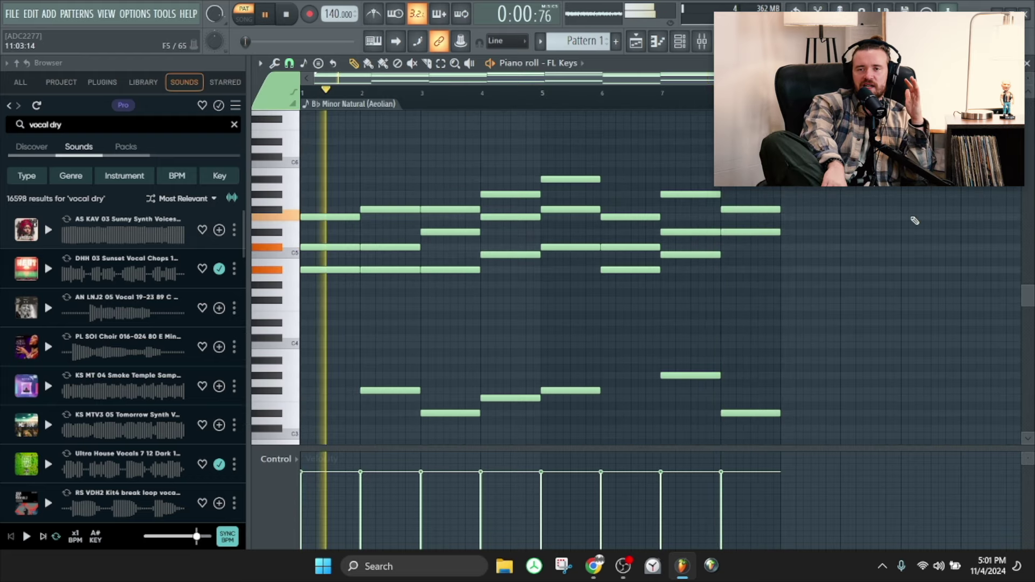
pyautogui.press('space')
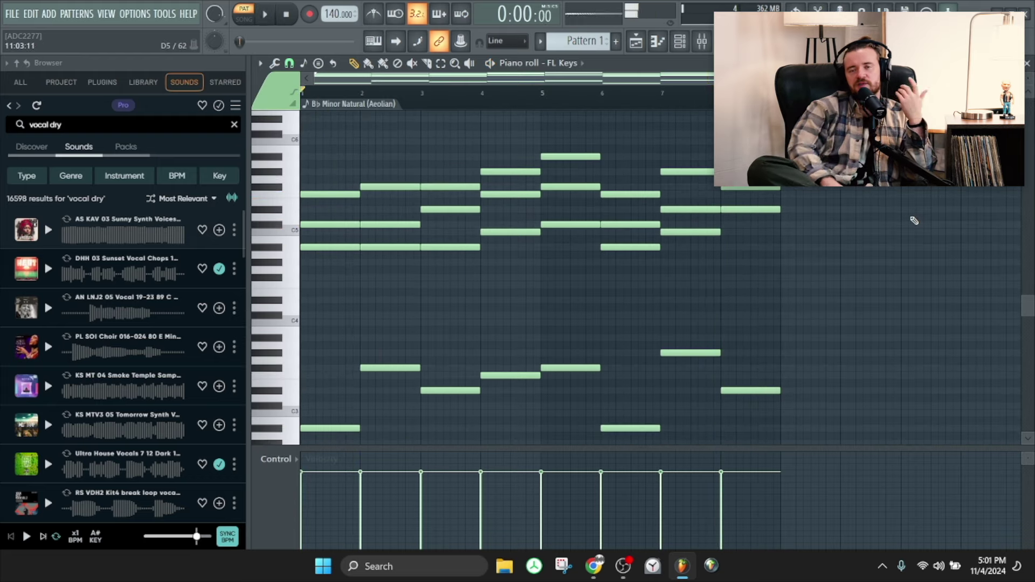
pyautogui.scroll(2, 889, 219)
pyautogui.scroll(-3, 868, 219)
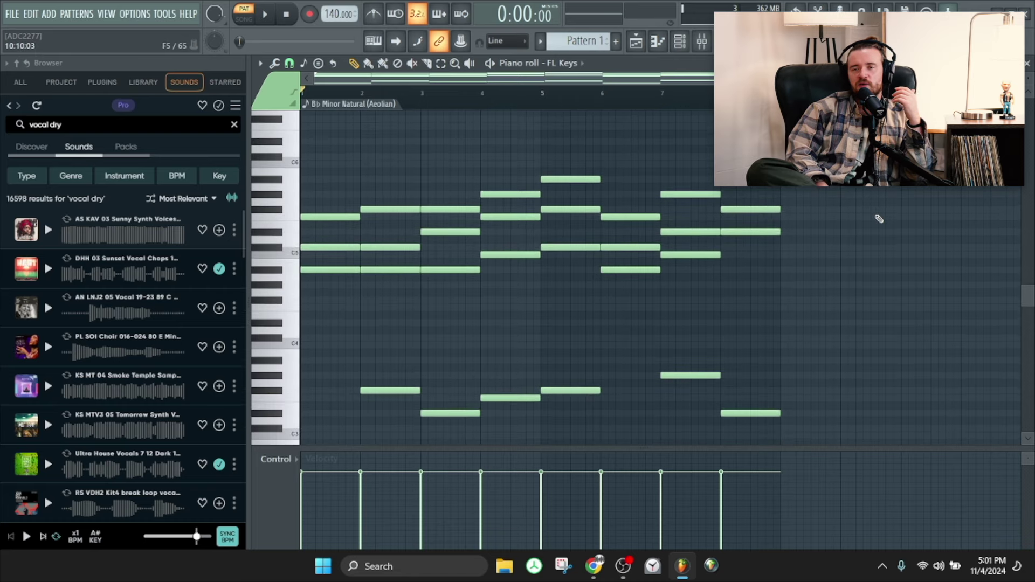
pyautogui.scroll(-1, 877, 219)
pyautogui.scroll(6, 877, 219)
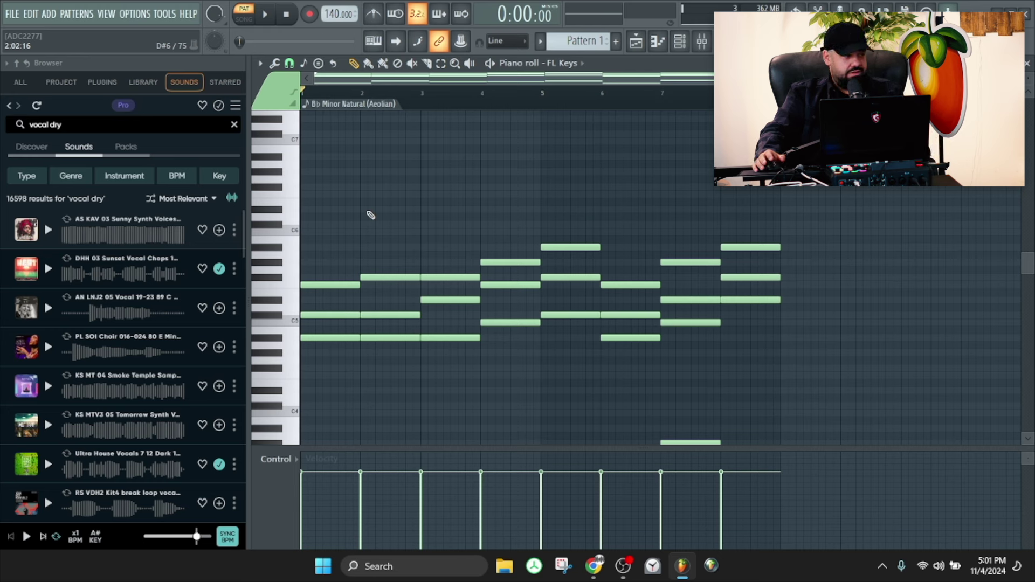
# Sketch three trial notes above the chords, delete them, and check the scale options
pyautogui.moveTo(317, 188); pyautogui.dragTo(328, 201)
pyautogui.rightClick(328, 202)
pyautogui.rightClick(318, 194)
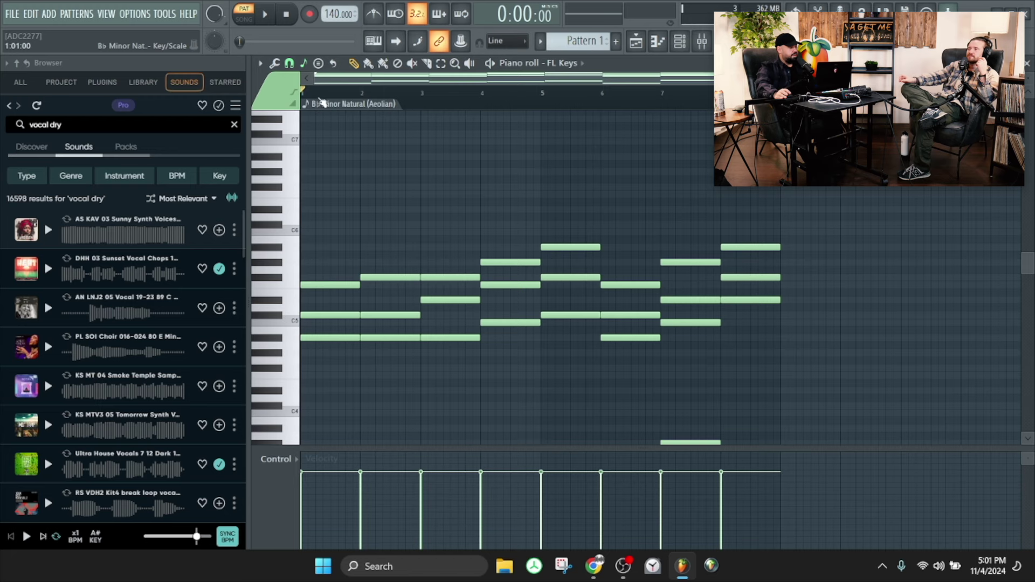
pyautogui.click(319, 102)
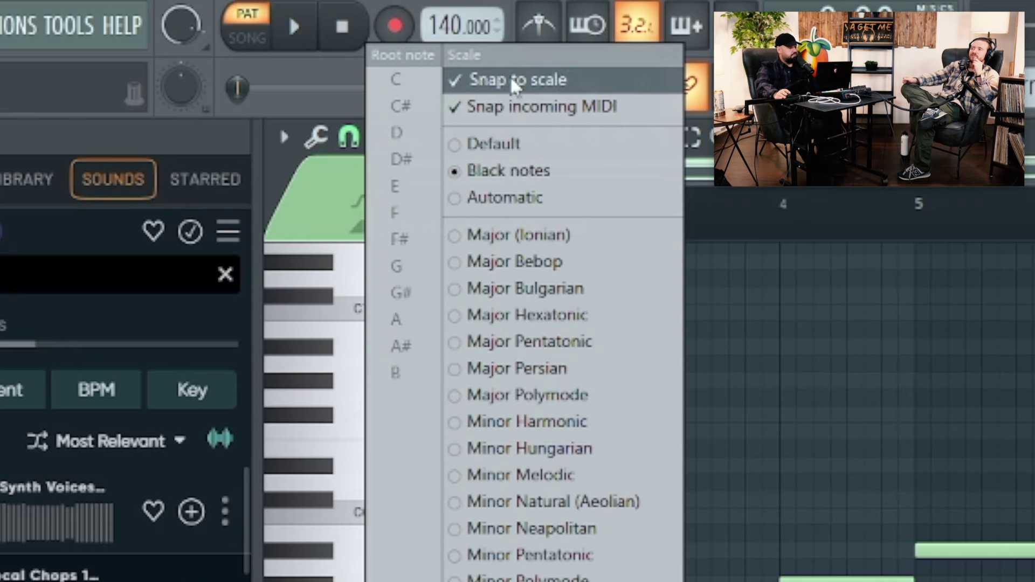
pyautogui.click(758, 255)
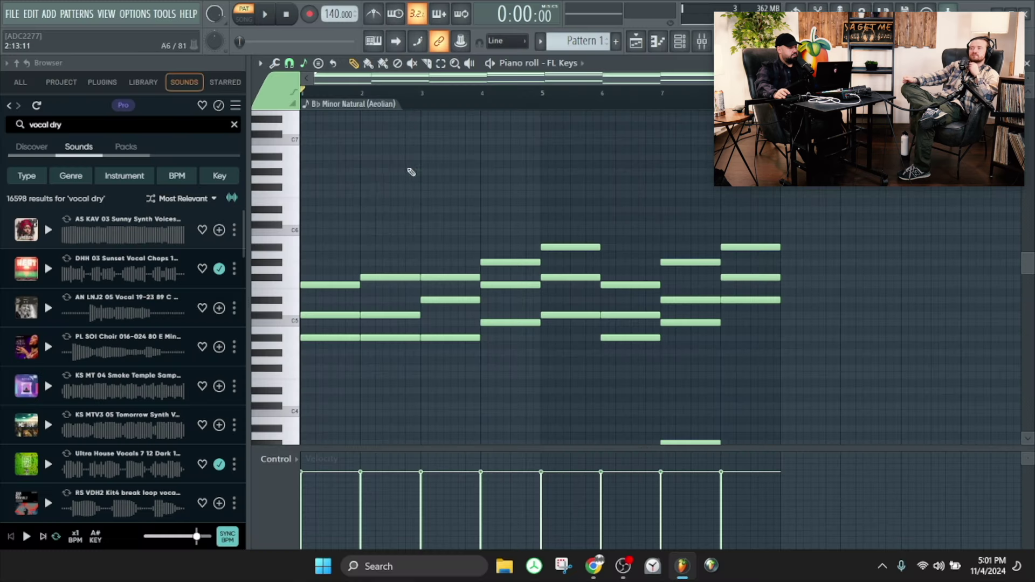
# Try a short note at bar 1, moving it from D#6 down and up to D6, then delete it
pyautogui.click(307, 210)
pyautogui.moveTo(308, 215); pyautogui.dragTo(307, 222)
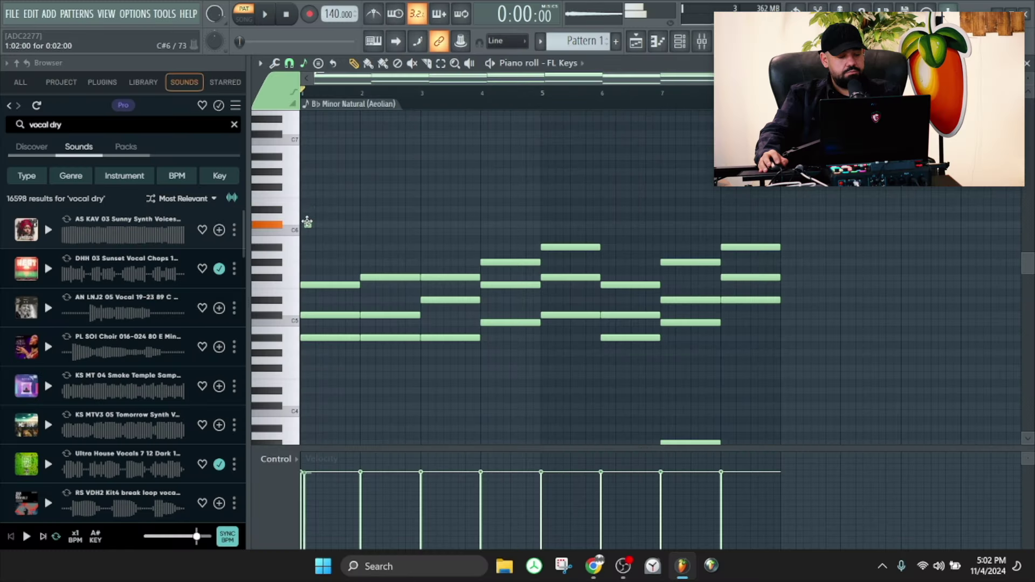
pyautogui.moveTo(306, 224); pyautogui.dragTo(306, 244)
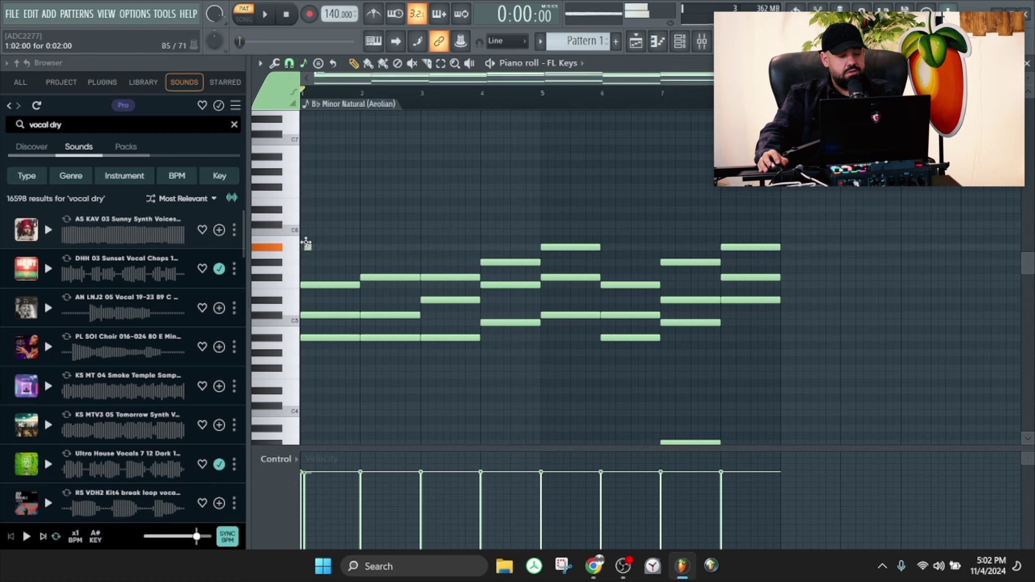
pyautogui.moveTo(305, 251); pyautogui.dragTo(305, 272)
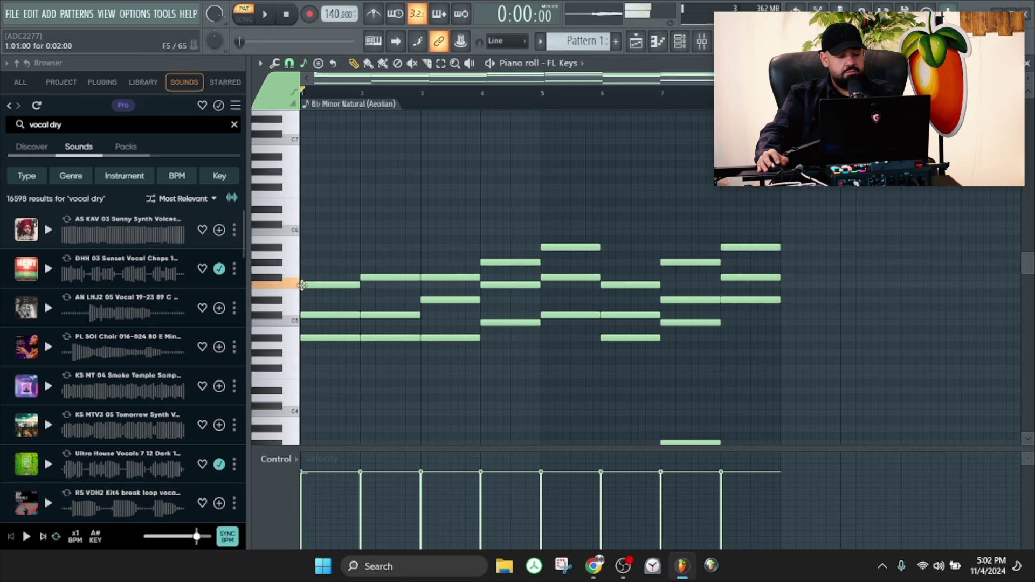
pyautogui.moveTo(302, 285); pyautogui.dragTo(328, 221)
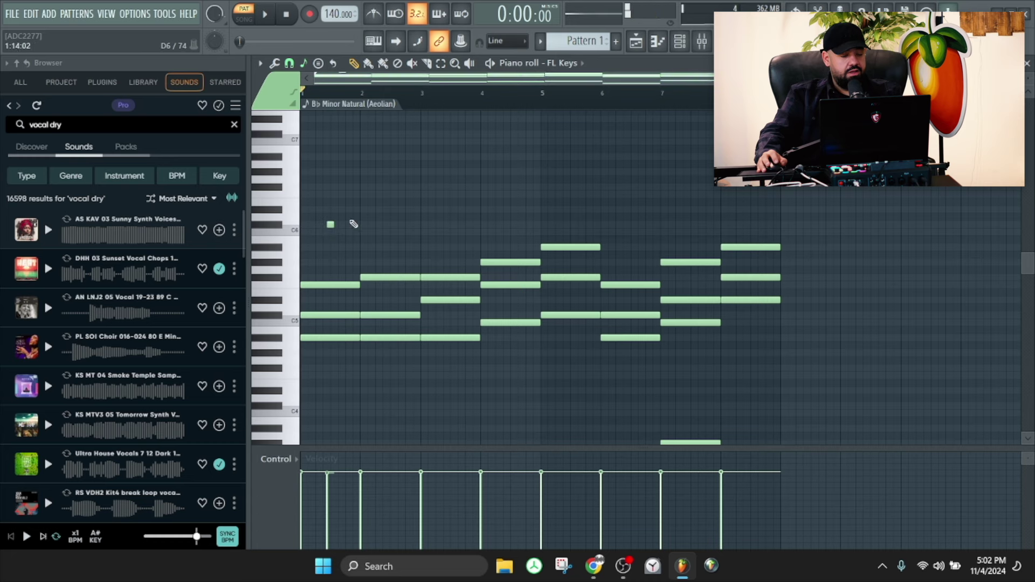
pyautogui.rightClick(329, 227)
# Set the piano roll snap to (none) and start pattern playback
pyautogui.scroll(3, 309, 232)
pyautogui.scroll(2, 323, 231)
pyautogui.scroll(-1, 332, 227)
pyautogui.click(290, 64)
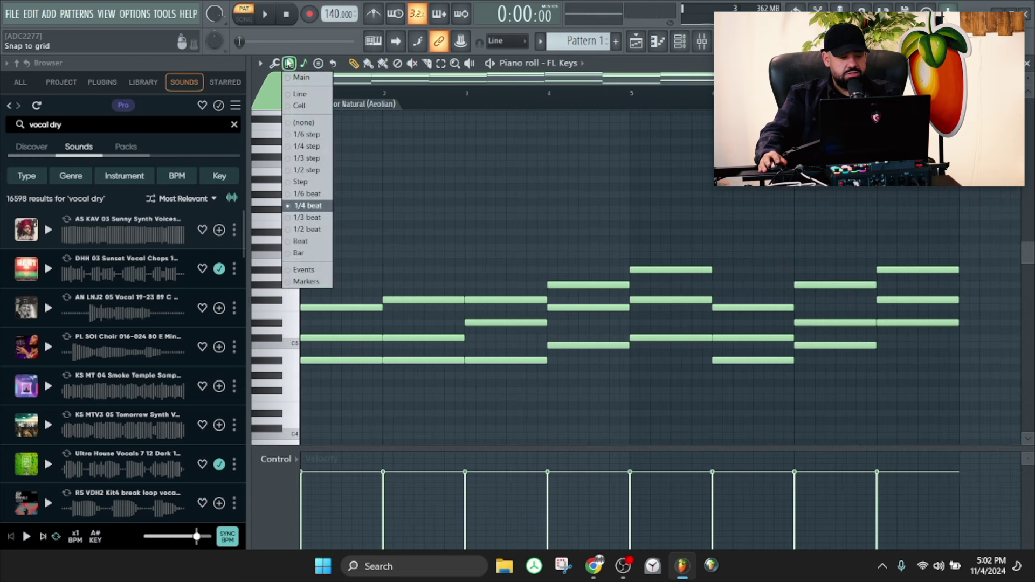
pyautogui.click(309, 124)
pyautogui.press('space')
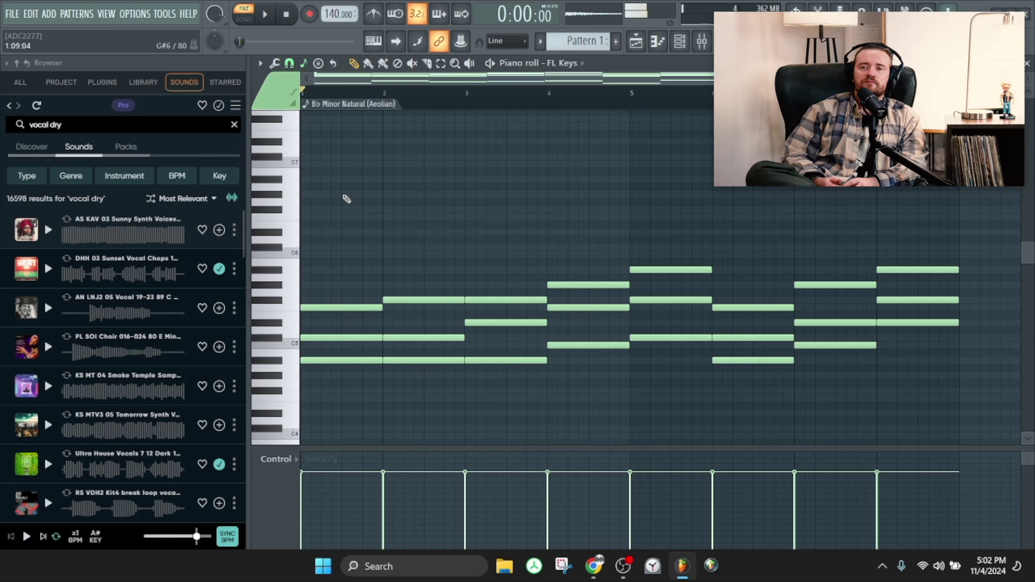
# Place and lengthen the first run note after bar 1, raising it two rows
pyautogui.click(343, 194)
pyautogui.moveTo(350, 195); pyautogui.dragTo(380, 195)
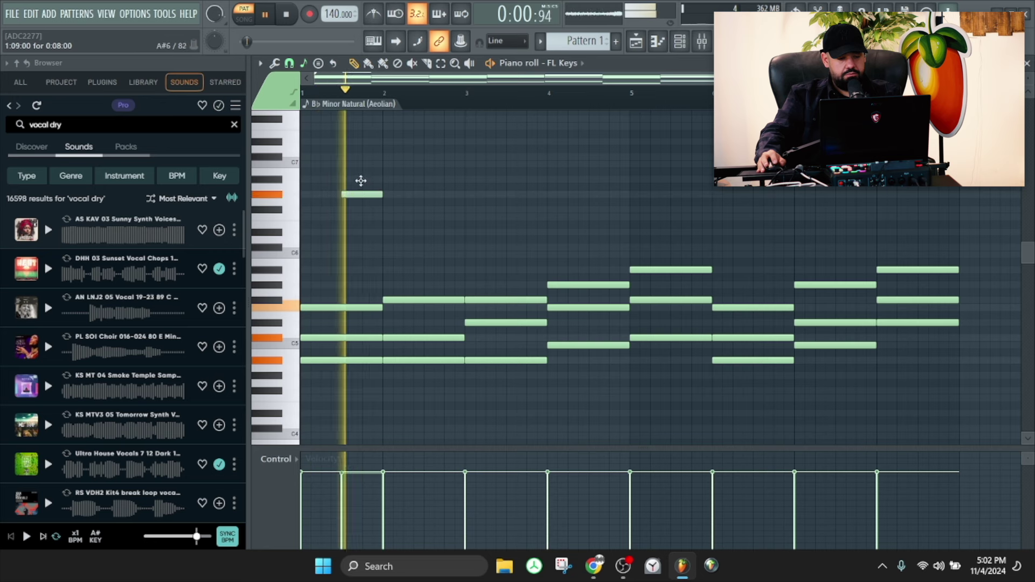
pyautogui.press('space')
pyautogui.moveTo(361, 194); pyautogui.dragTo(365, 179)
pyautogui.press('space')
# Add the descending run notes down through a shortened D#6 to a short final note
pyautogui.click(387, 194)
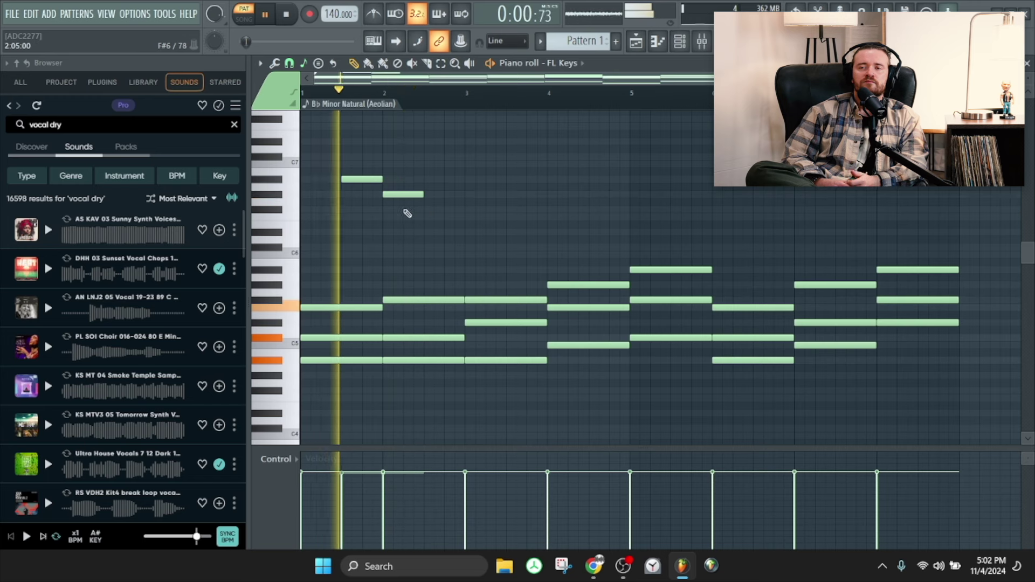
pyautogui.click(416, 209)
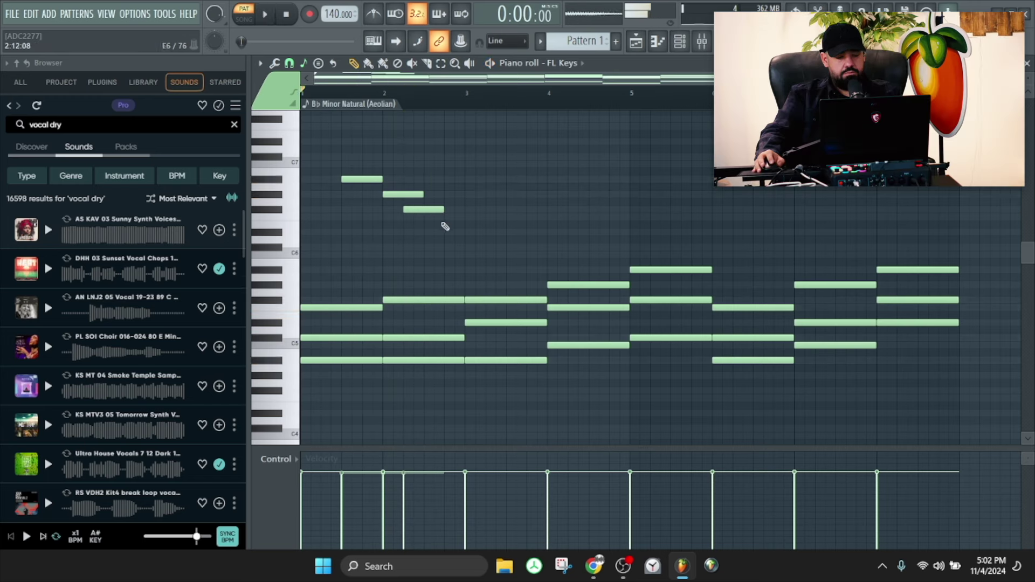
pyautogui.click(427, 232)
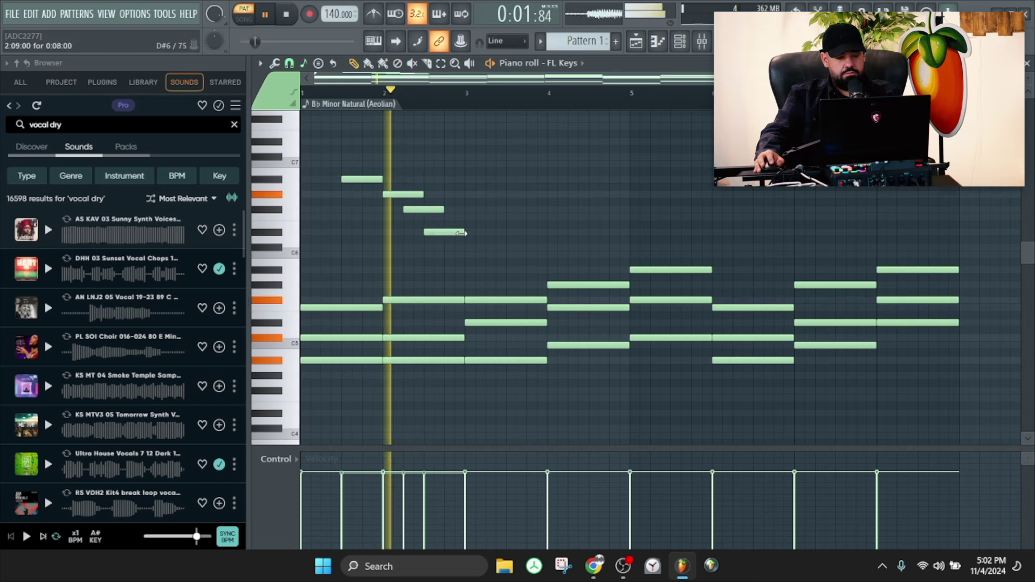
pyautogui.moveTo(462, 233); pyautogui.dragTo(432, 234)
pyautogui.click(444, 246)
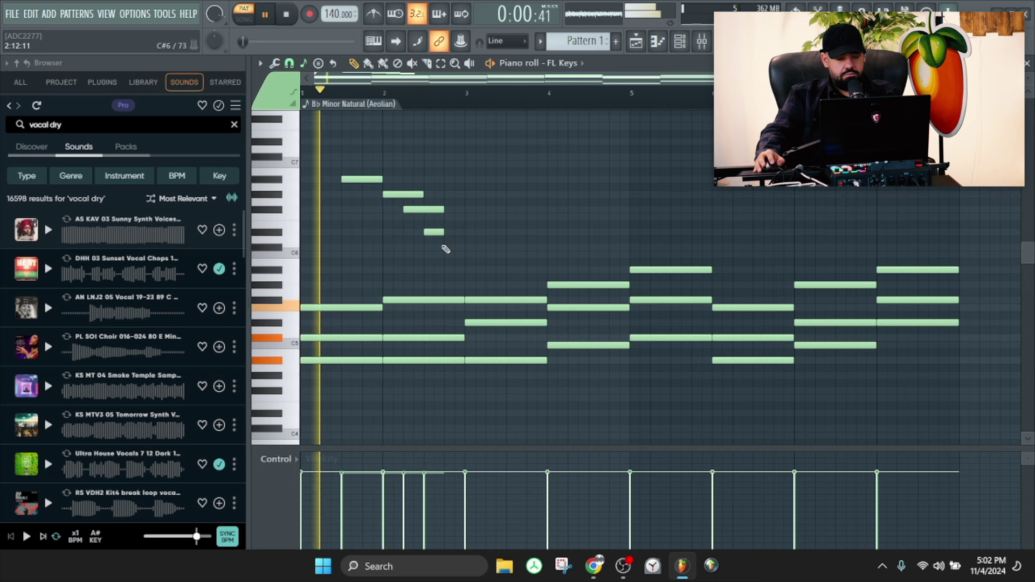
pyautogui.rightClick(450, 246)
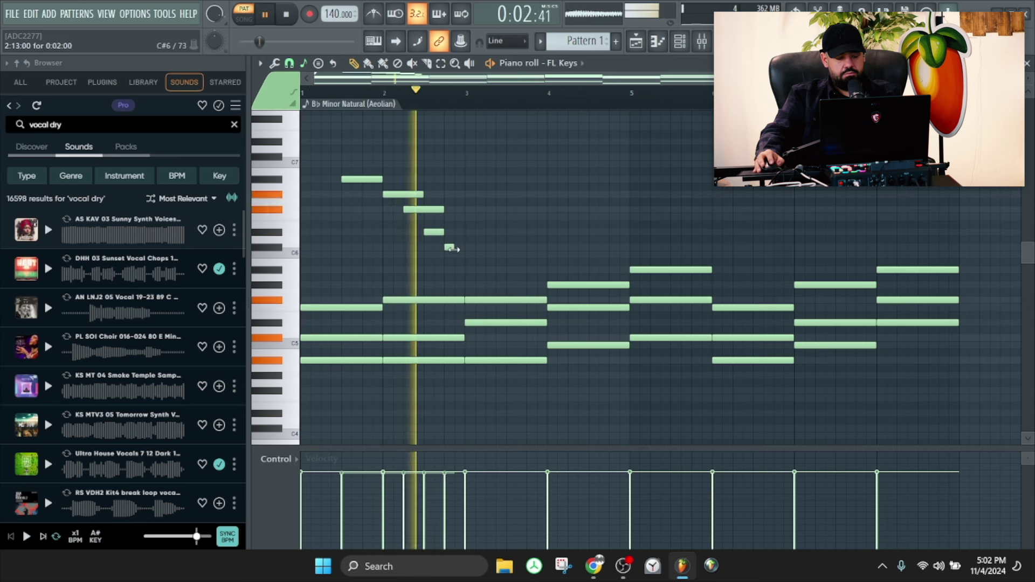
pyautogui.click(450, 246)
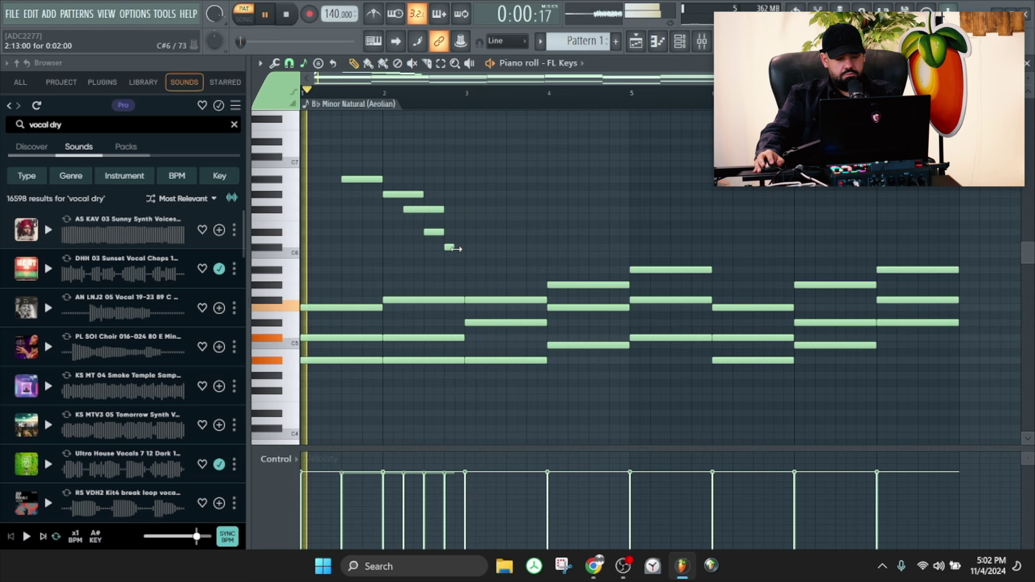
# Add a longer high D#7 note after the run and stop playback
pyautogui.click(469, 140)
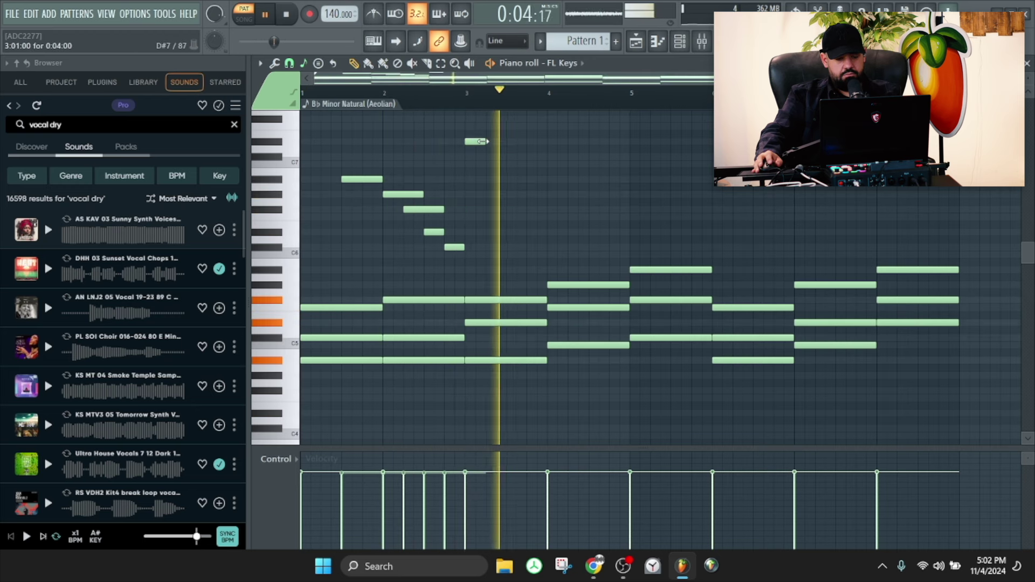
pyautogui.moveTo(479, 142); pyautogui.dragTo(523, 142)
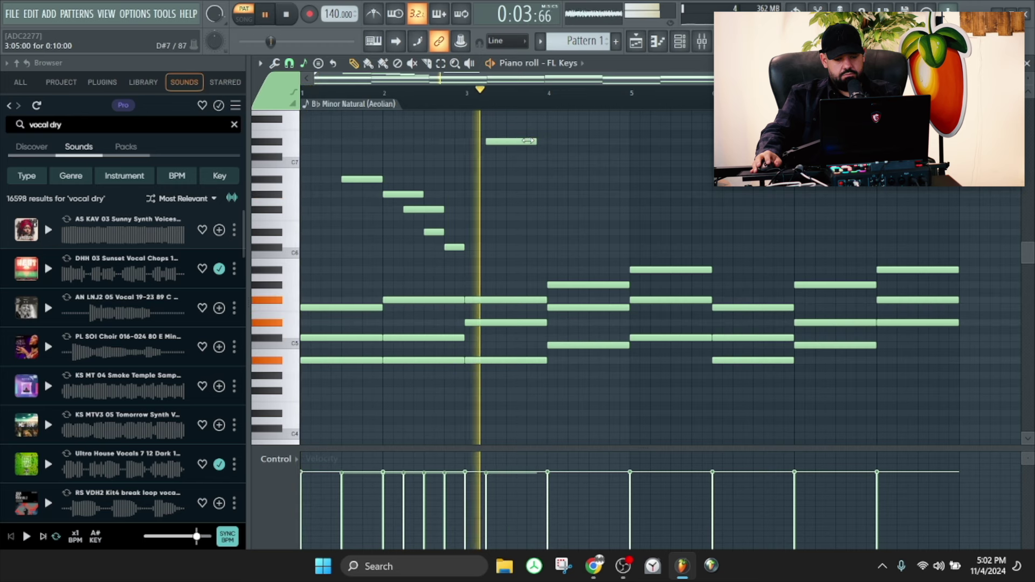
pyautogui.press('space')
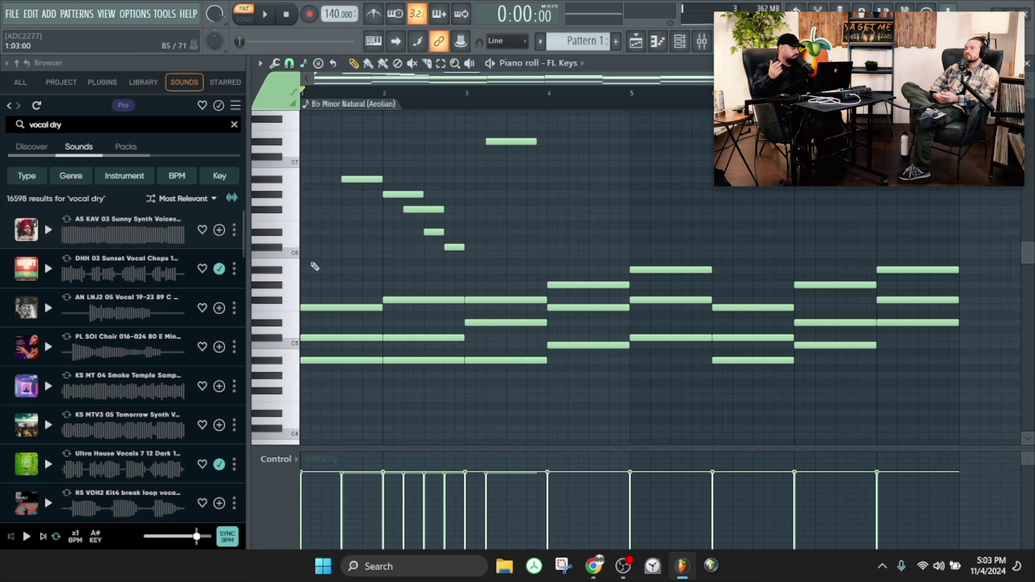
# Close the piano roll with F7 to return to the Channel Rack
pyautogui.press('F7')
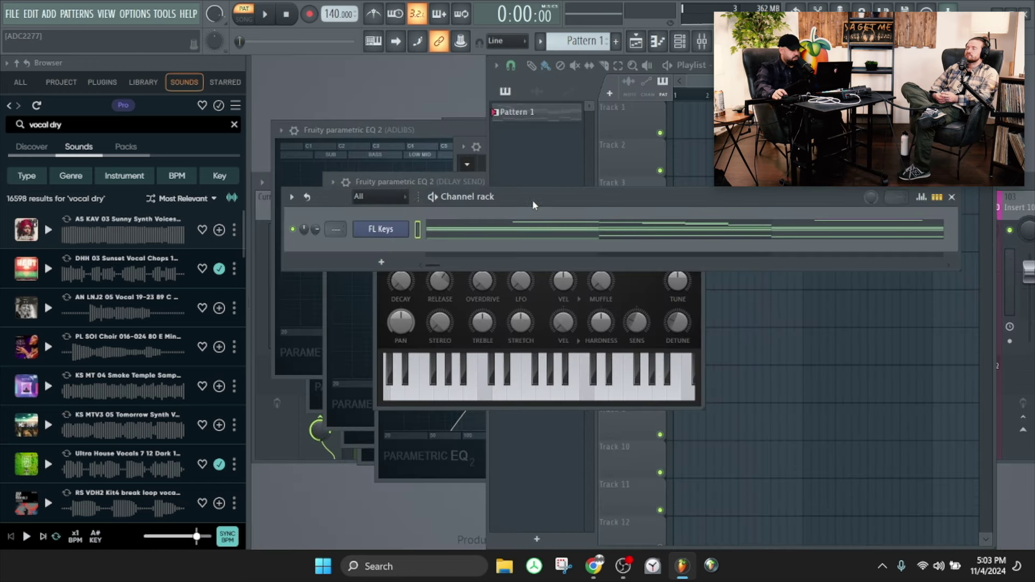
# Reposition the Channel Rack window and open its + menu of instruments to add
pyautogui.moveTo(533, 205); pyautogui.dragTo(552, 243)
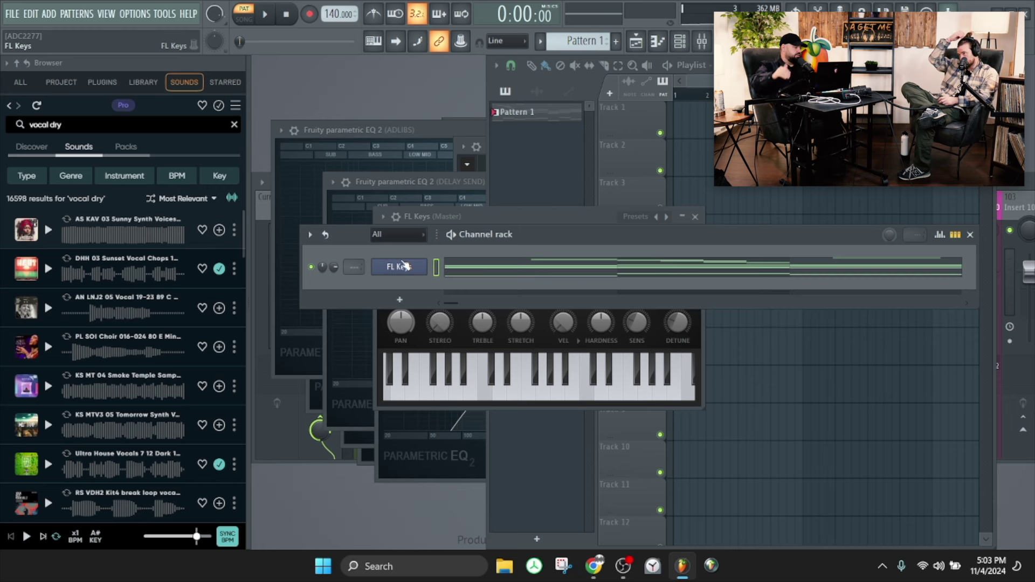
pyautogui.moveTo(488, 240); pyautogui.dragTo(474, 238)
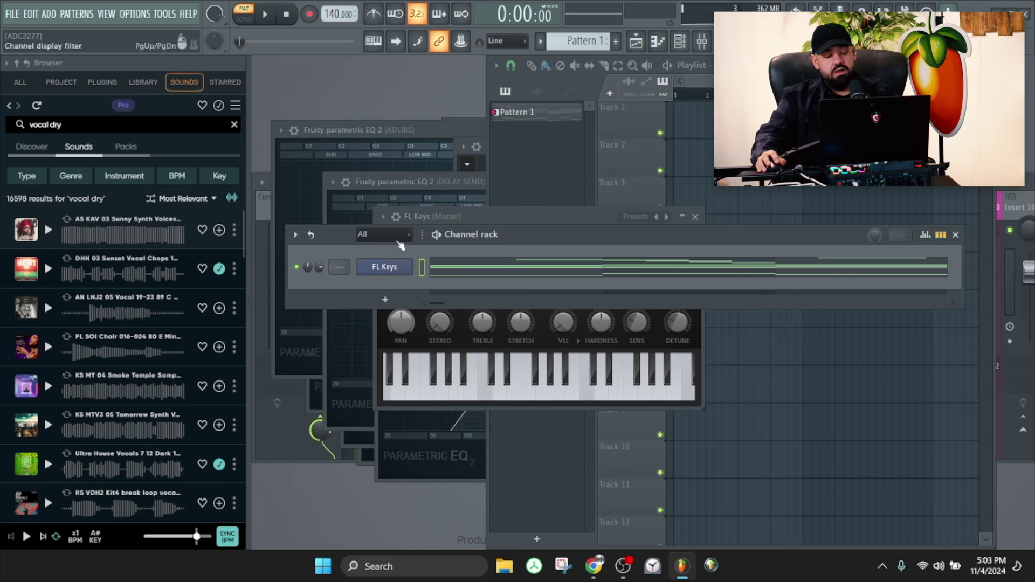
pyautogui.moveTo(563, 235); pyautogui.dragTo(574, 237)
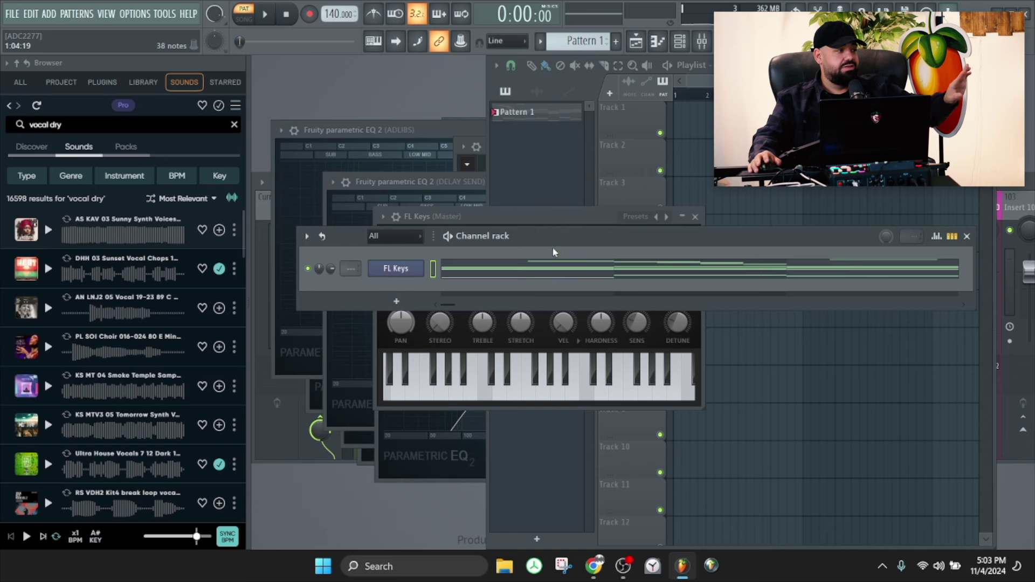
pyautogui.click(396, 301)
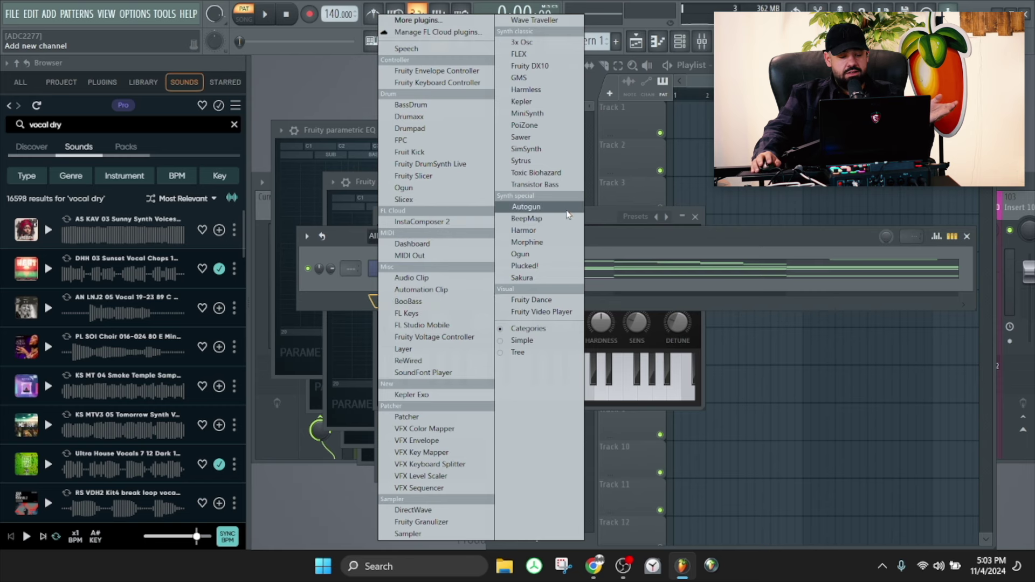
# Add a Patcher channel, load the WiseLabs YottaSaw preset, and move its window aside
pyautogui.click(431, 416)
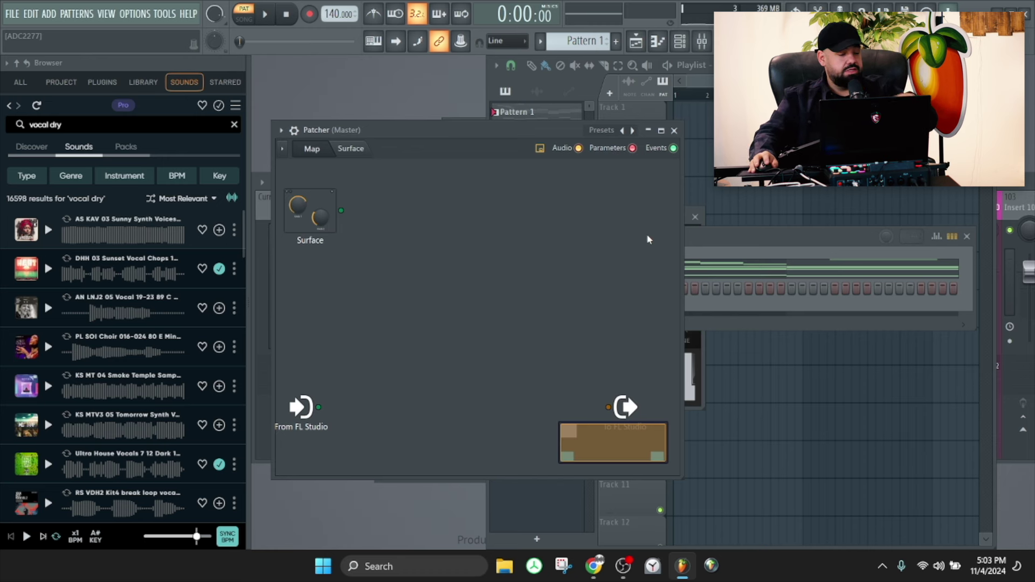
pyautogui.click(606, 132)
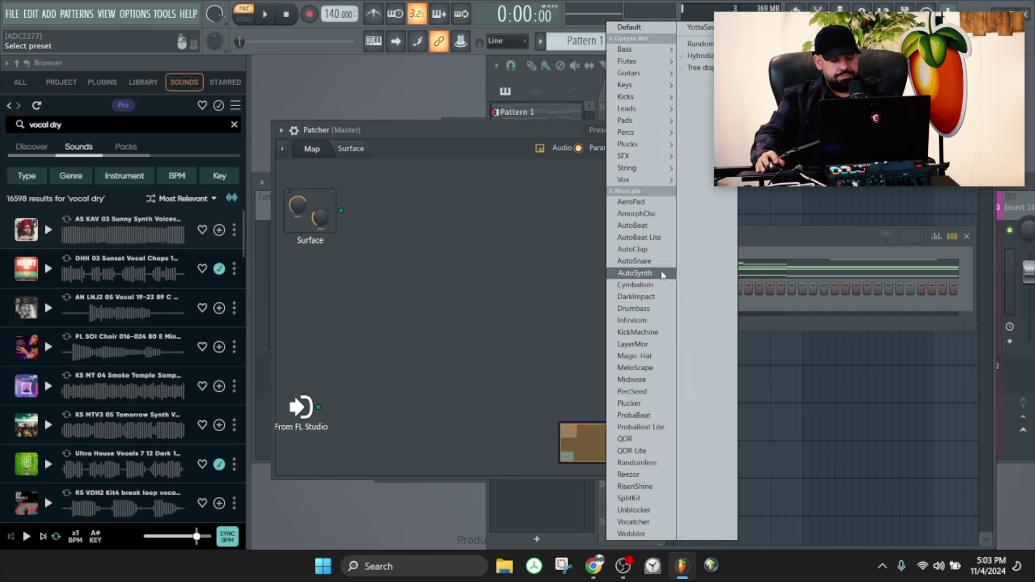
pyautogui.click(704, 27)
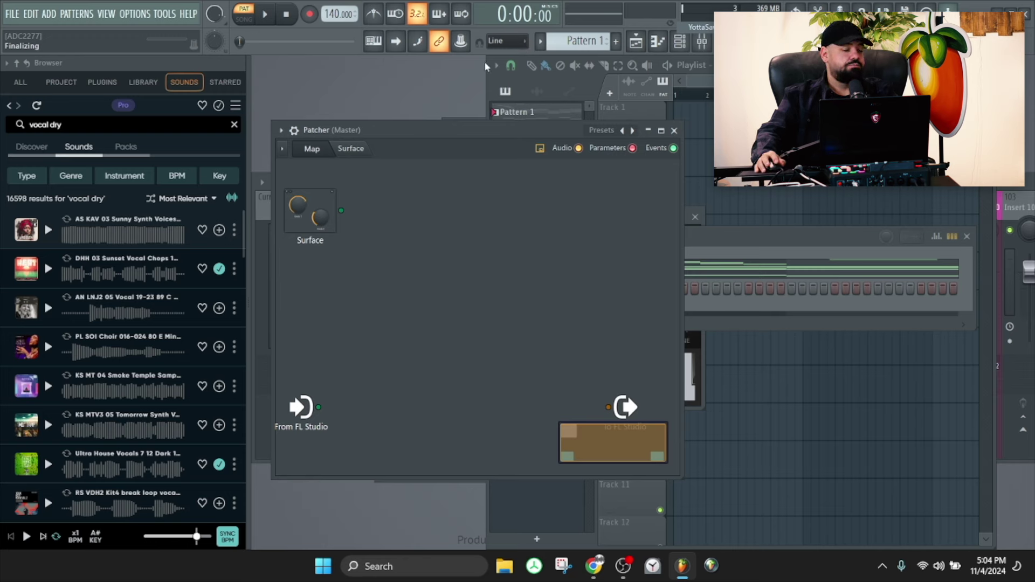
pyautogui.moveTo(462, 143); pyautogui.dragTo(577, 153)
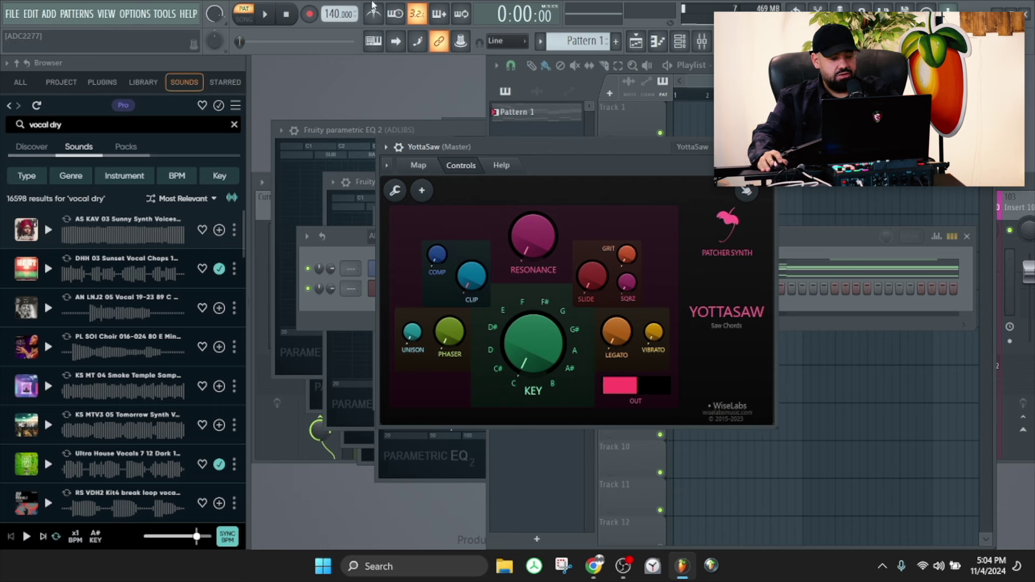
# Enable typing-keyboard-to-piano, play C5 on YottaSaw, expand its channel settings, and return to the Channel Rack
pyautogui.click(372, 43)
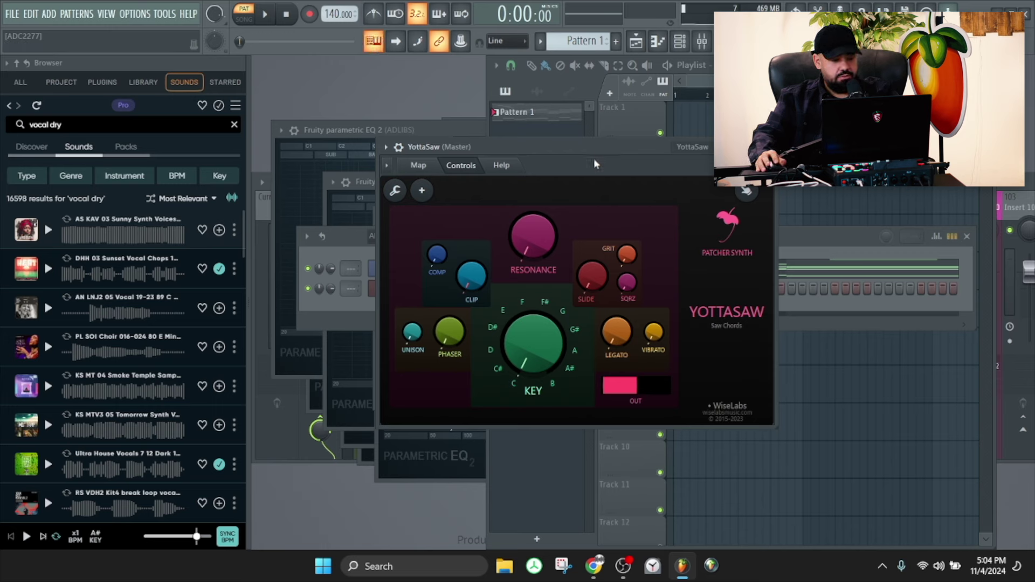
pyautogui.moveTo(604, 155); pyautogui.dragTo(570, 156)
pyautogui.press('q')
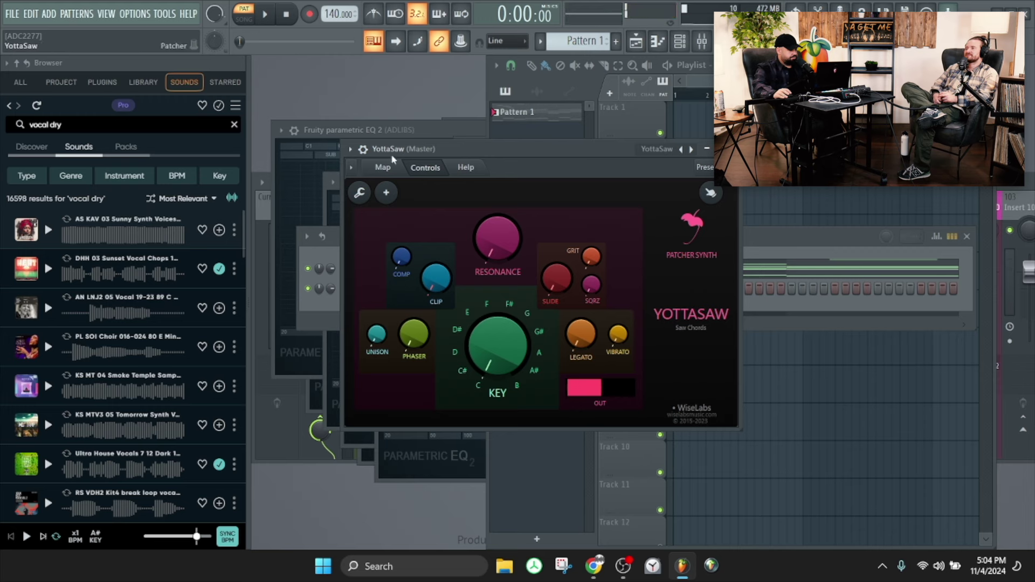
pyautogui.click(351, 167)
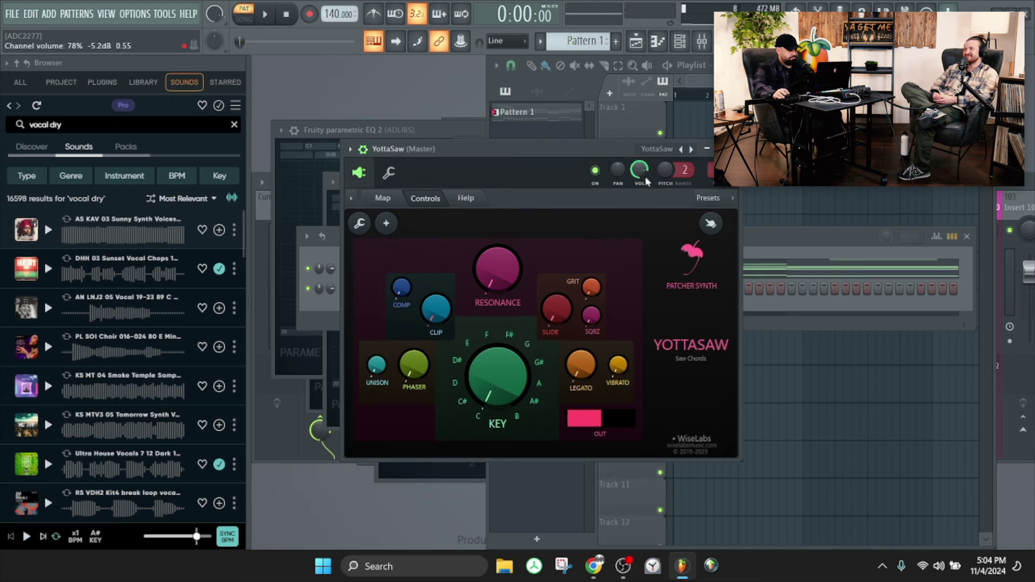
pyautogui.moveTo(515, 220); pyautogui.dragTo(553, 207)
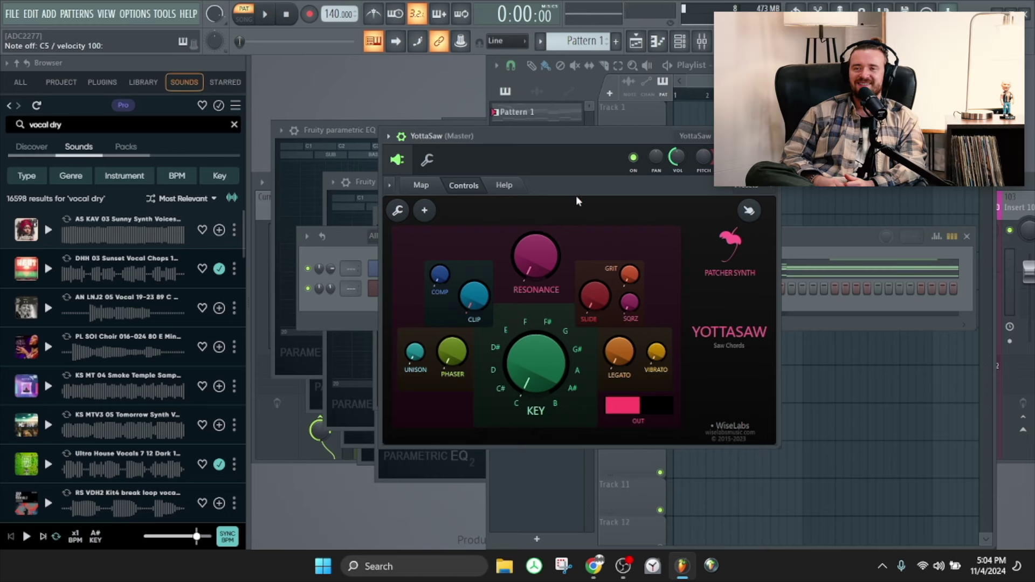
pyautogui.click(803, 233)
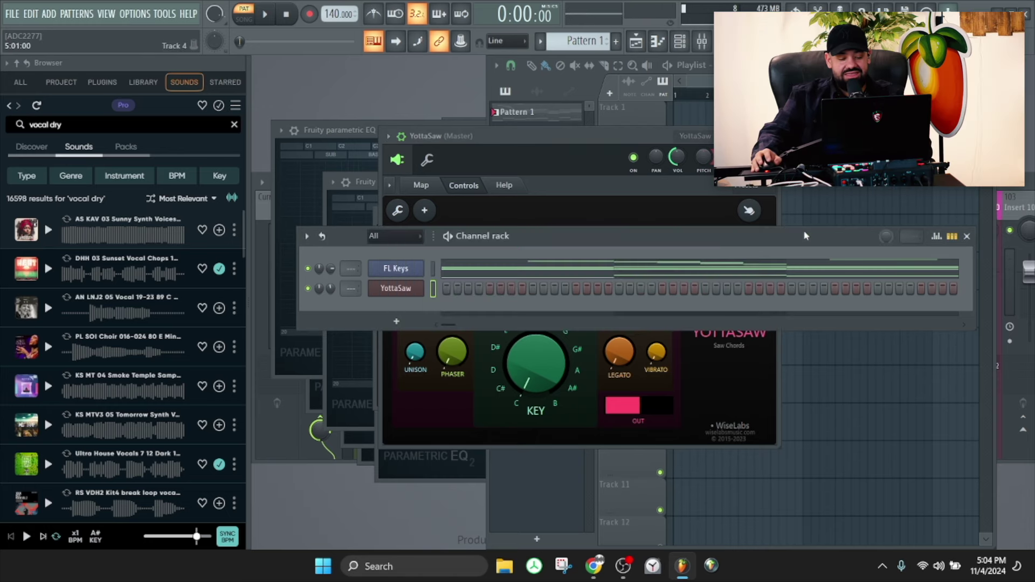
# Cut the FL Keys pattern notes, turn on the metronome, and check the recording filter options
pyautogui.rightClick(415, 271)
pyautogui.click(563, 266)
pyautogui.click(374, 21)
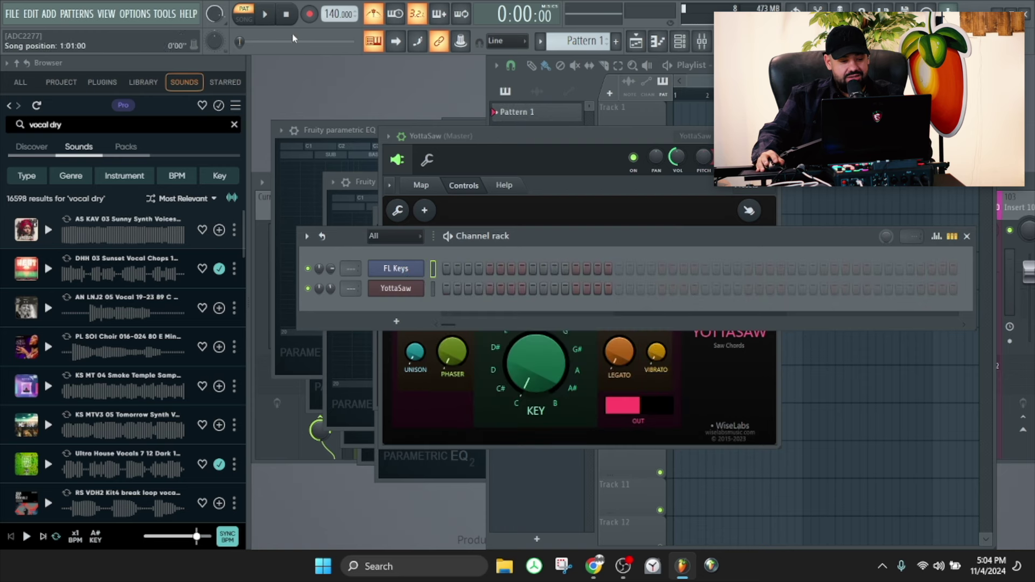
pyautogui.rightClick(311, 20)
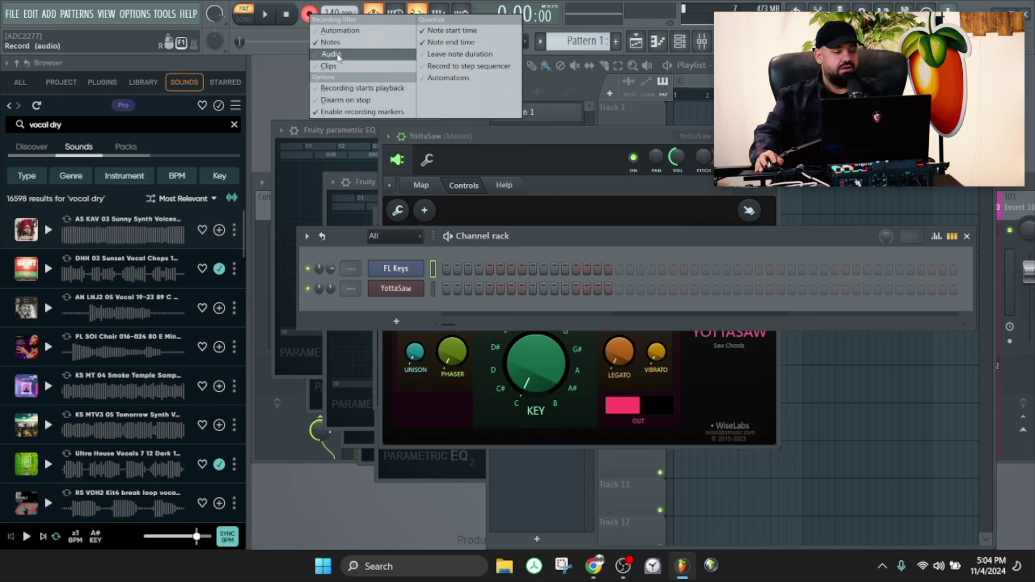
pyautogui.click(291, 71)
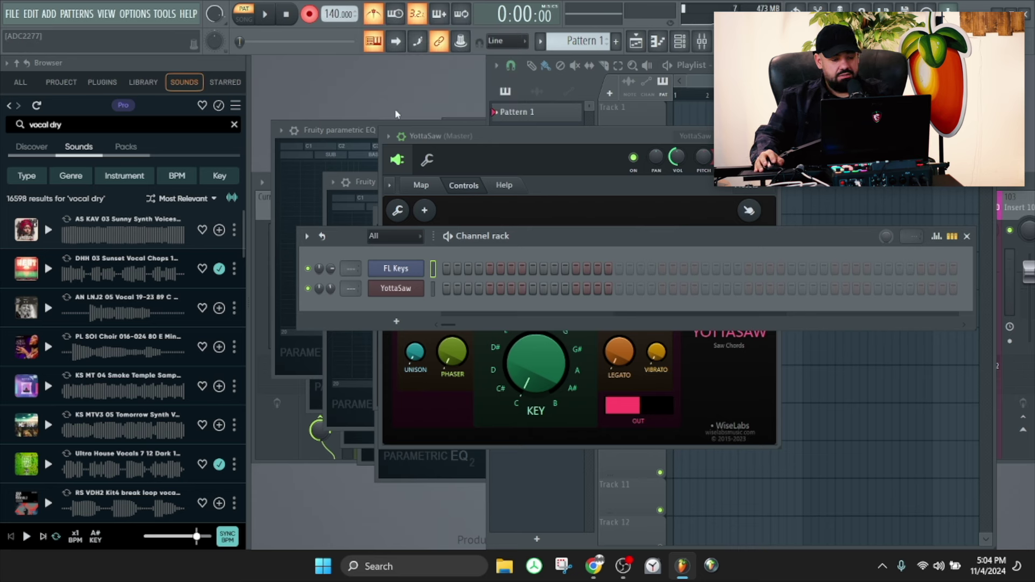
# Record a four-note YottaSaw bass line with count-in, undoing a false take, then open its piano roll
pyautogui.press('space')
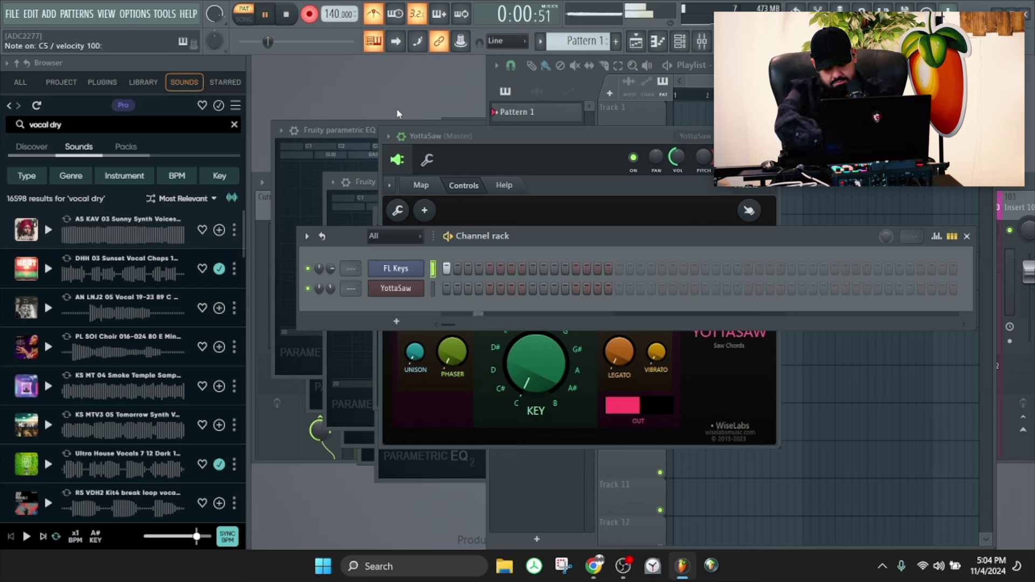
pyautogui.press('space')
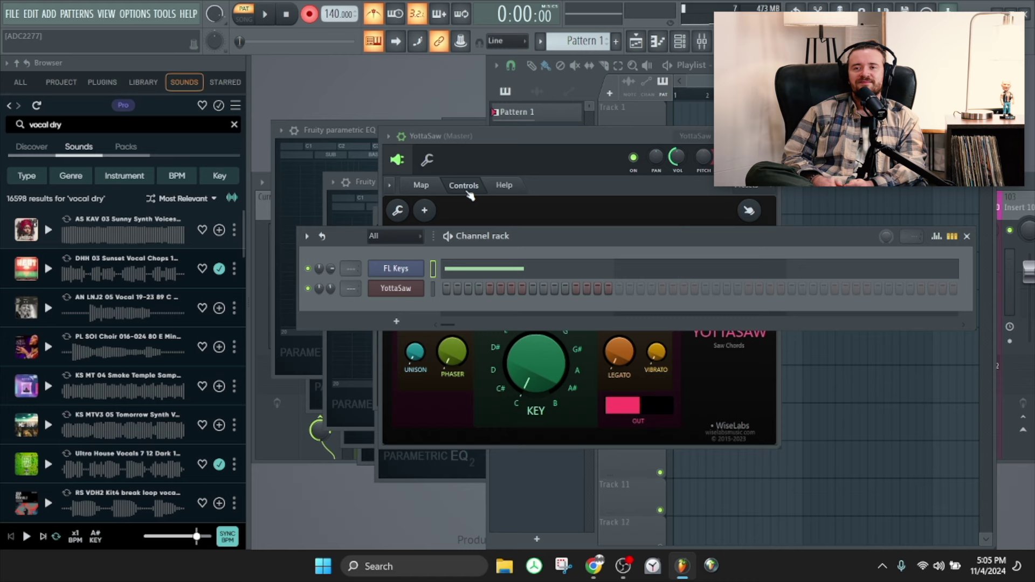
pyautogui.hotkey('ctrl', 'z')
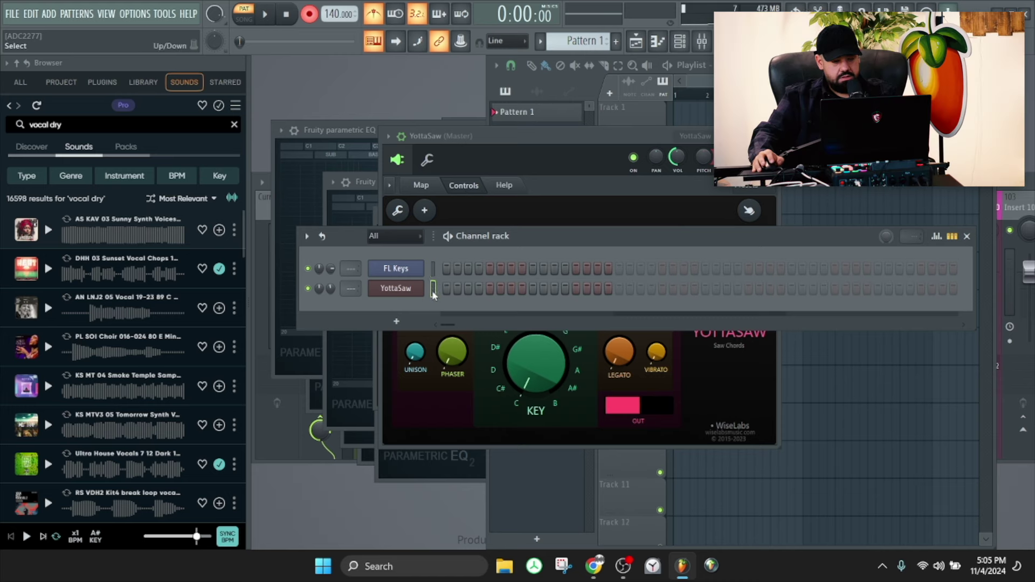
pyautogui.press('space')
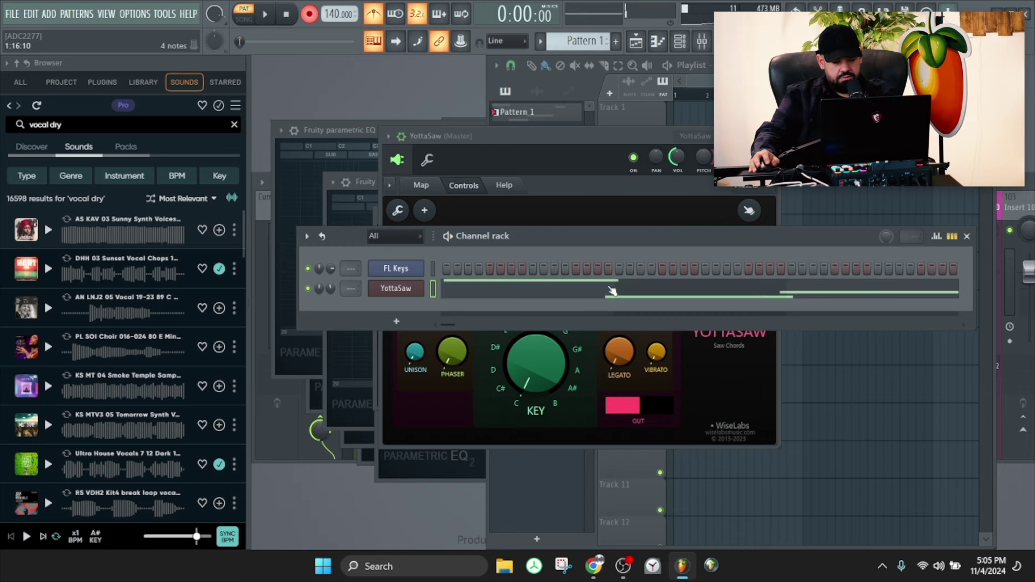
pyautogui.click(612, 291)
pyautogui.scroll(-1, 502, 282)
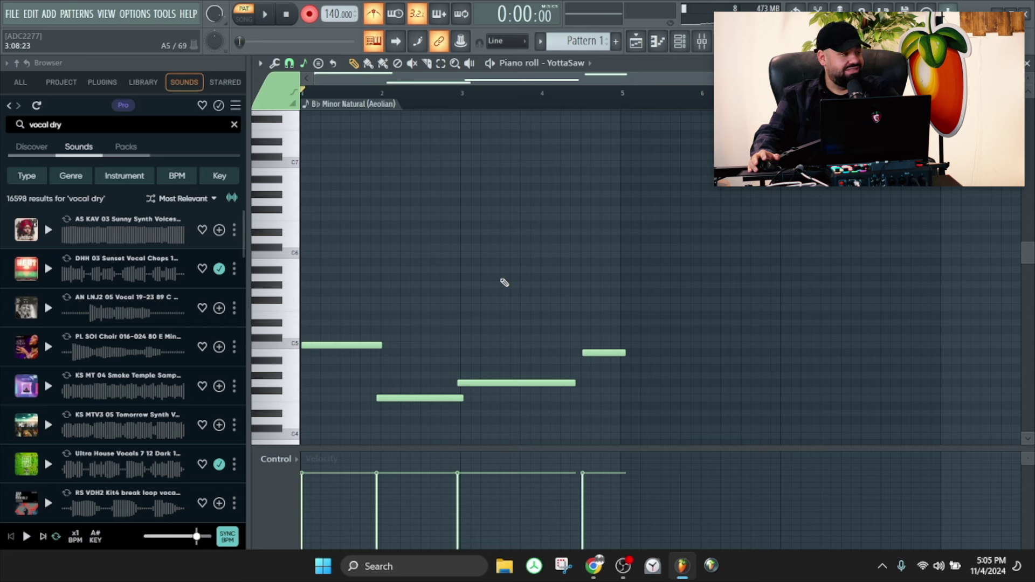
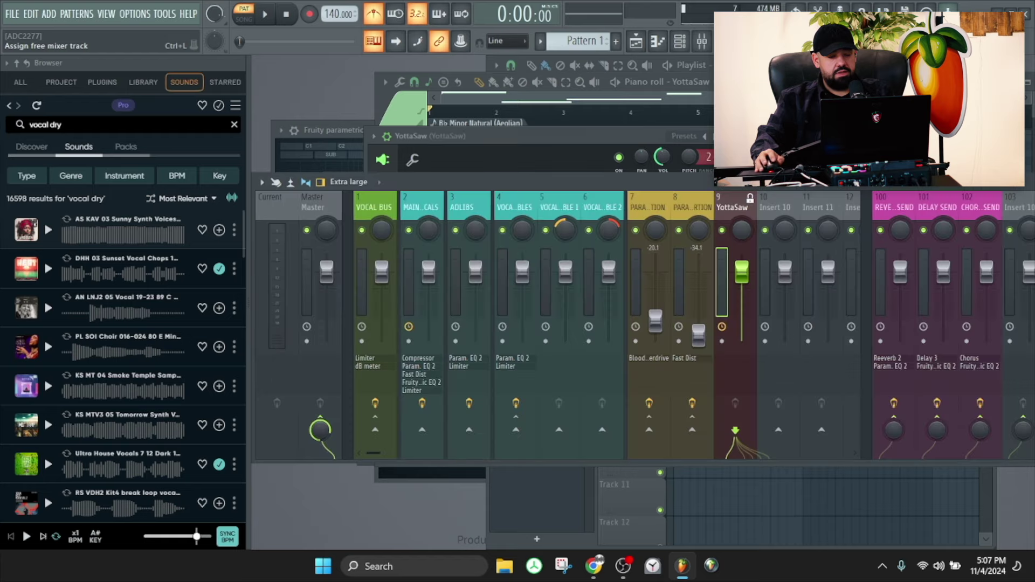
# Load Wave Candy into the first FX slot of YottaSaw's mixer insert and arrange its windows
pyautogui.moveTo(748, 186); pyautogui.dragTo(595, 187)
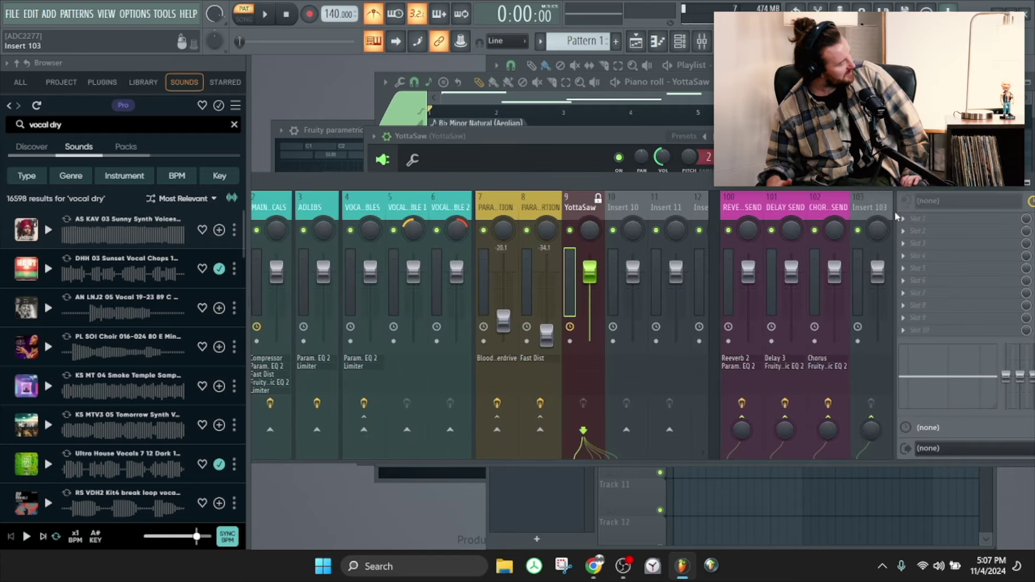
pyautogui.click(903, 218)
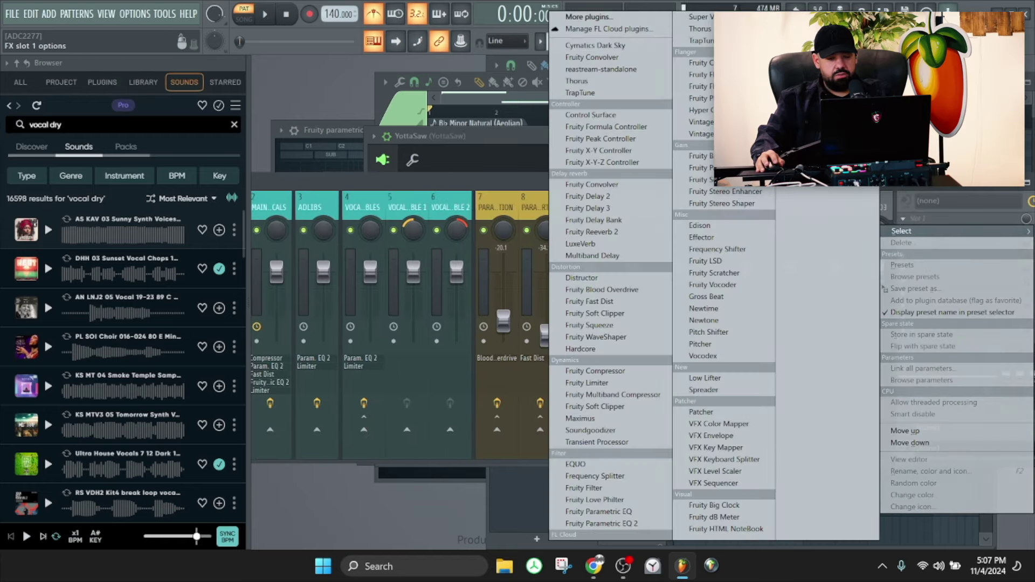
pyautogui.click(808, 53)
pyautogui.moveTo(423, 188); pyautogui.dragTo(564, 230)
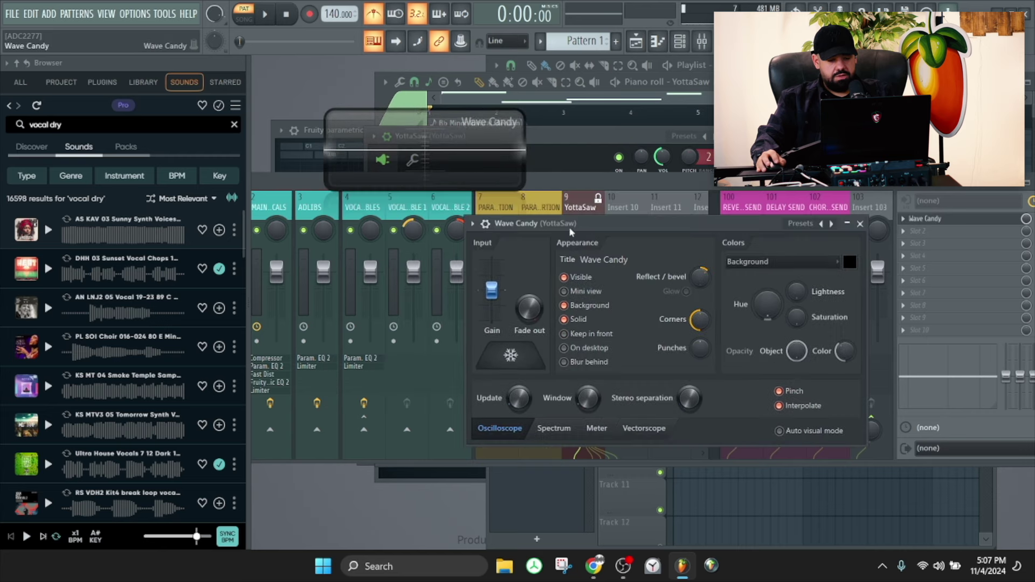
pyautogui.moveTo(464, 169); pyautogui.dragTo(385, 462)
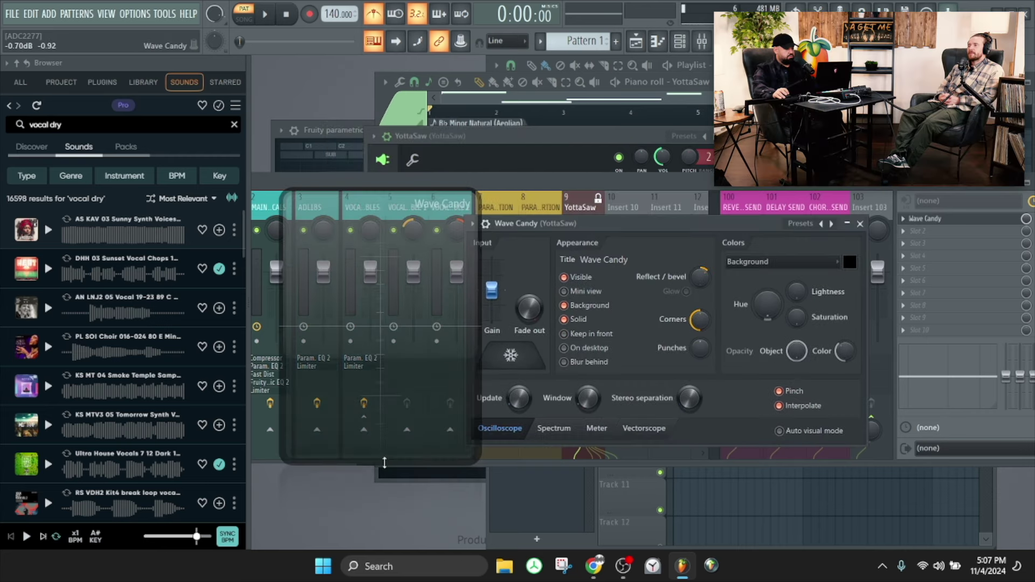
pyautogui.moveTo(622, 221); pyautogui.dragTo(638, 197)
# Play back while checking Wave Candy's spectrum, meter and vectorscope views
pyautogui.press('space')
pyautogui.press('space')
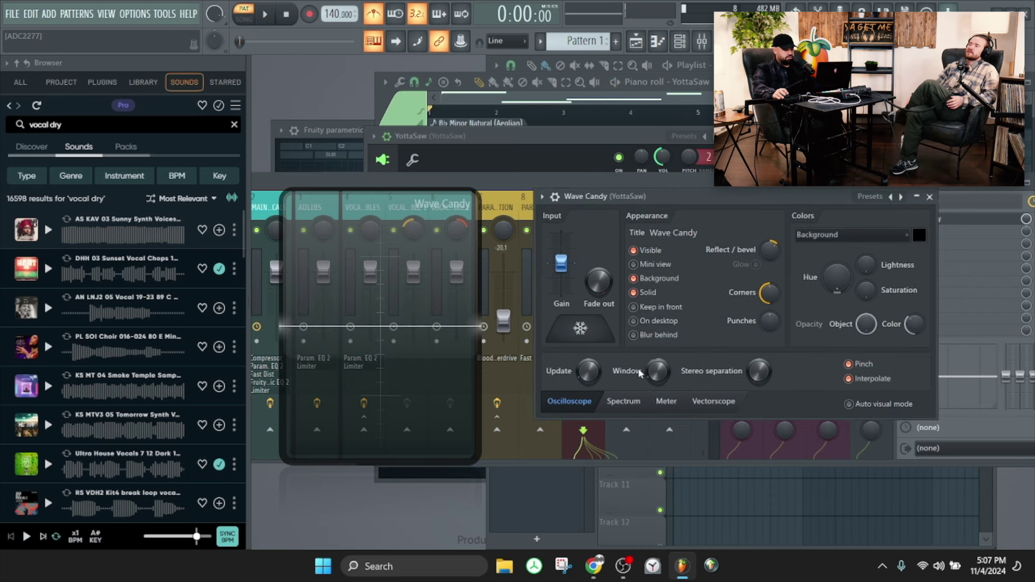
pyautogui.click(624, 402)
pyautogui.click(665, 402)
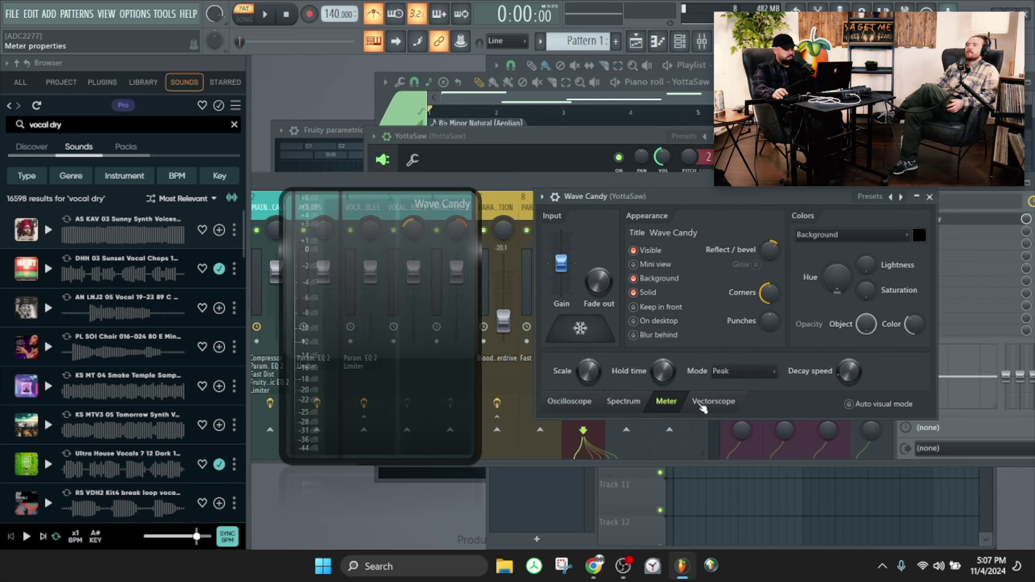
pyautogui.click(698, 403)
pyautogui.click(627, 403)
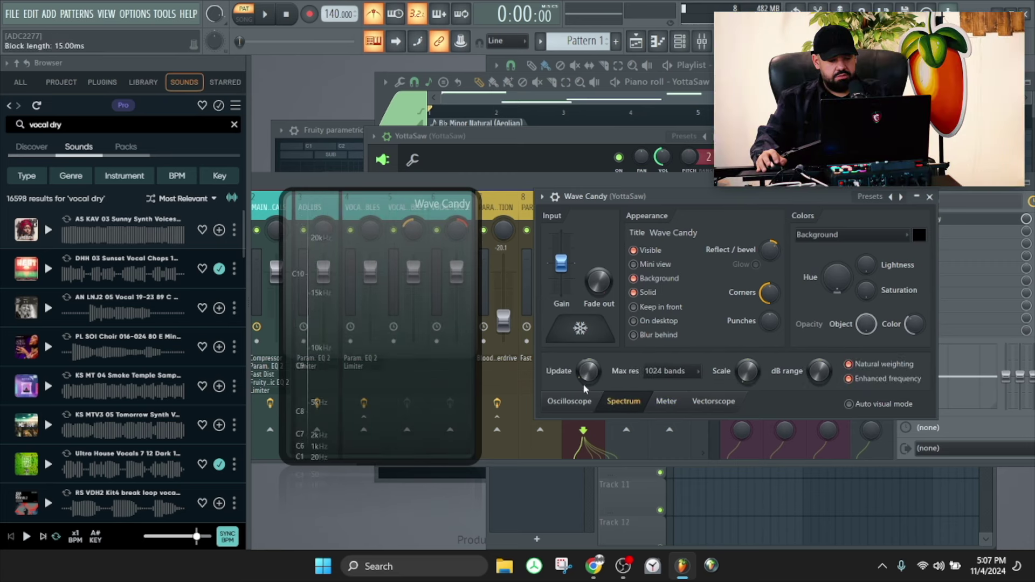
pyautogui.press('space')
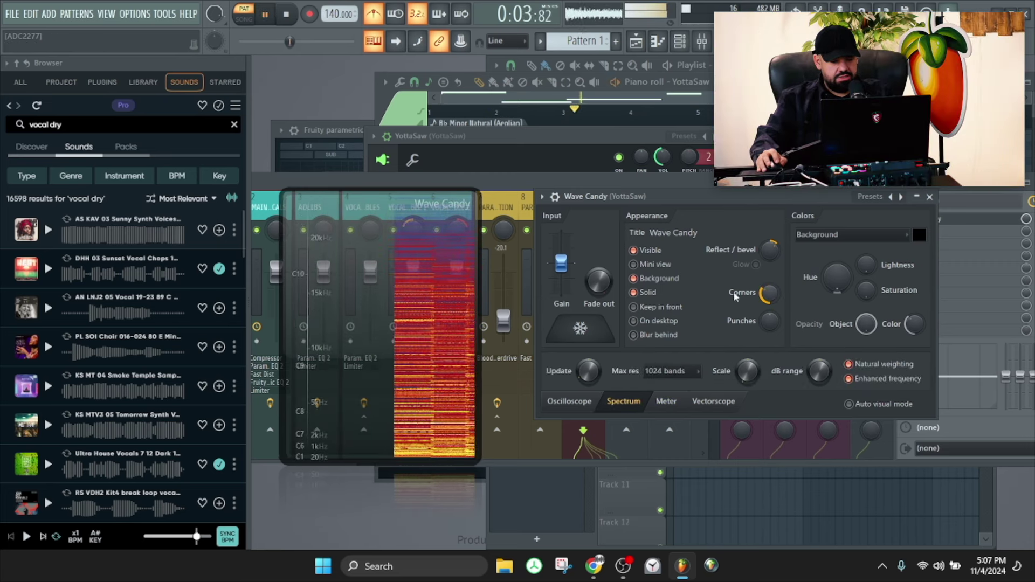
pyautogui.press('space')
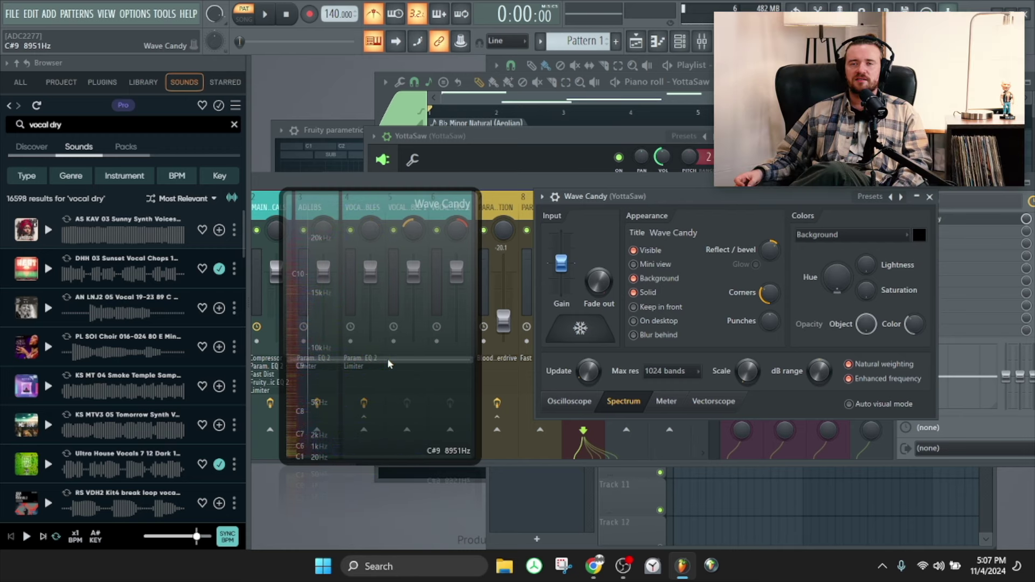
# Close Wave Candy, bring up YottaSaw and the Channel Rack, then delete Wave Candy from slot 1
pyautogui.moveTo(813, 199); pyautogui.dragTo(763, 200)
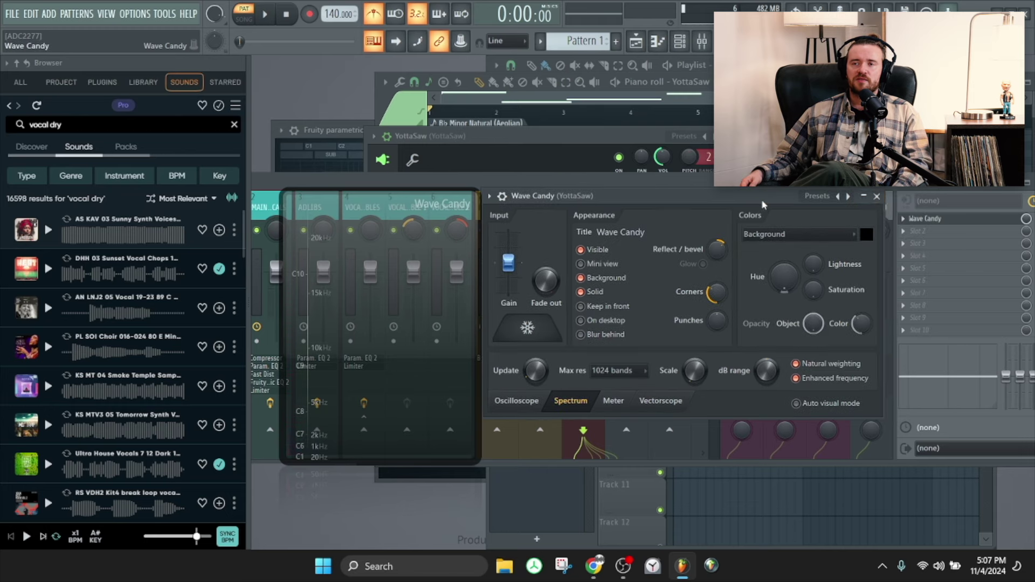
pyautogui.click(879, 199)
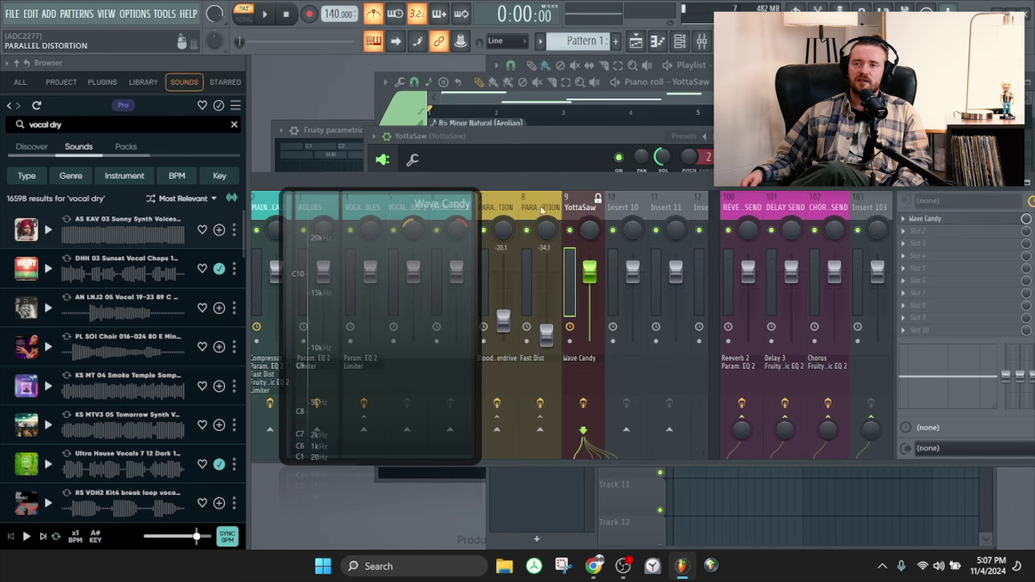
pyautogui.click(459, 143)
pyautogui.press('F6')
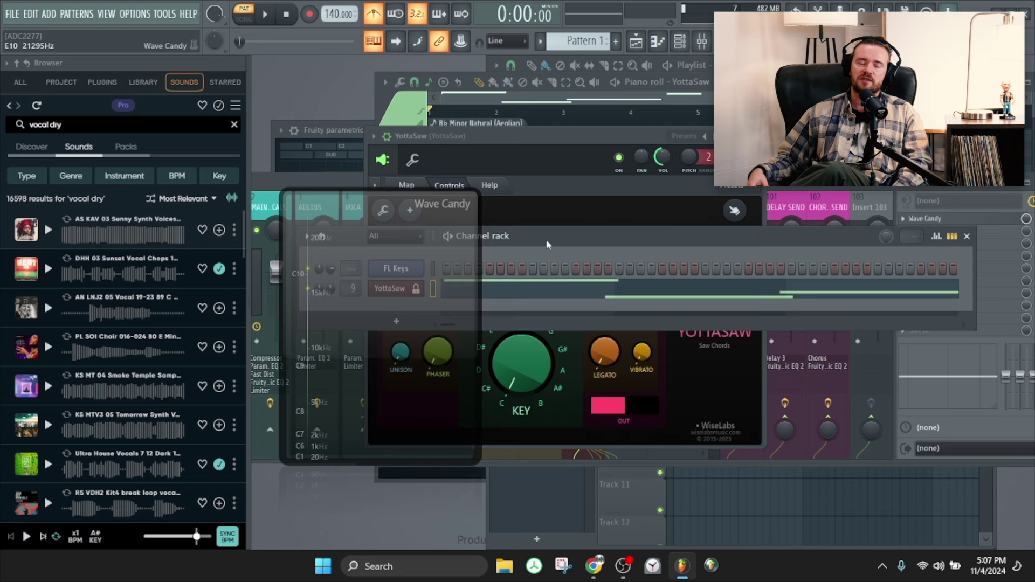
pyautogui.moveTo(447, 235); pyautogui.dragTo(480, 261)
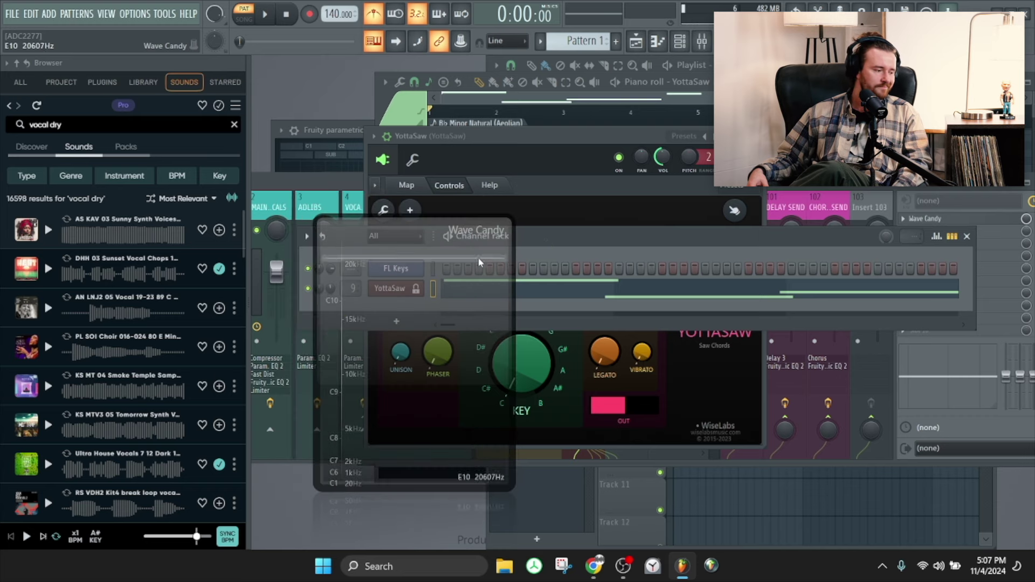
pyautogui.click(903, 218)
pyautogui.click(901, 243)
# Drag the mixer lower and slightly left to expose more of the YottaSaw synth window
pyautogui.moveTo(462, 184); pyautogui.dragTo(514, 215)
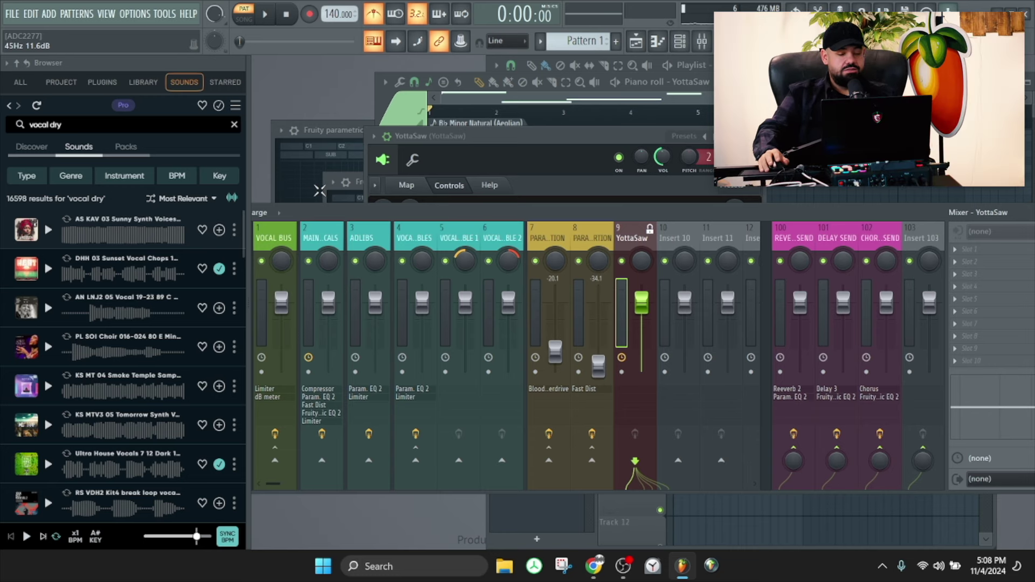
pyautogui.moveTo(471, 212); pyautogui.dragTo(476, 213)
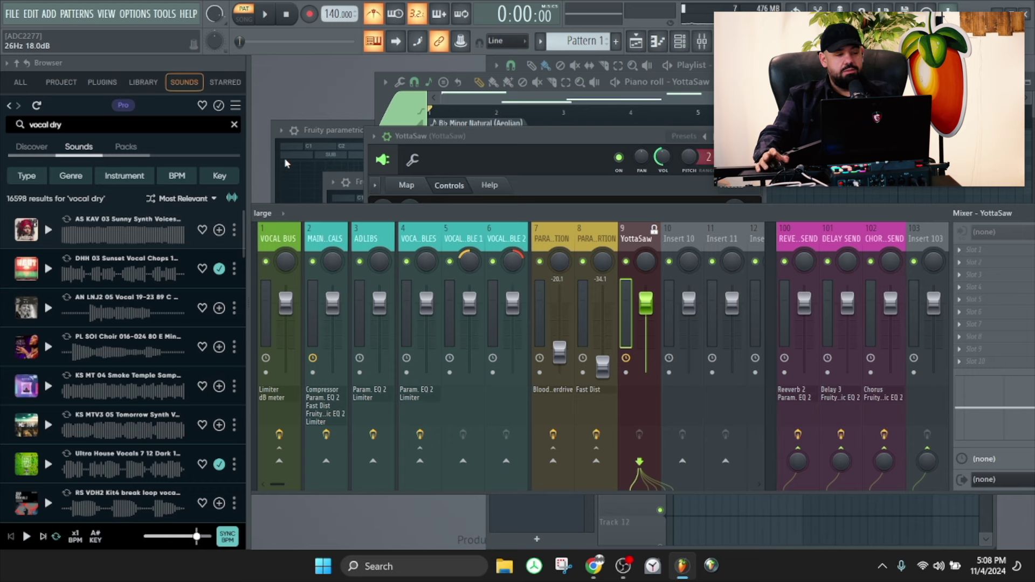
pyautogui.moveTo(490, 214); pyautogui.dragTo(477, 248)
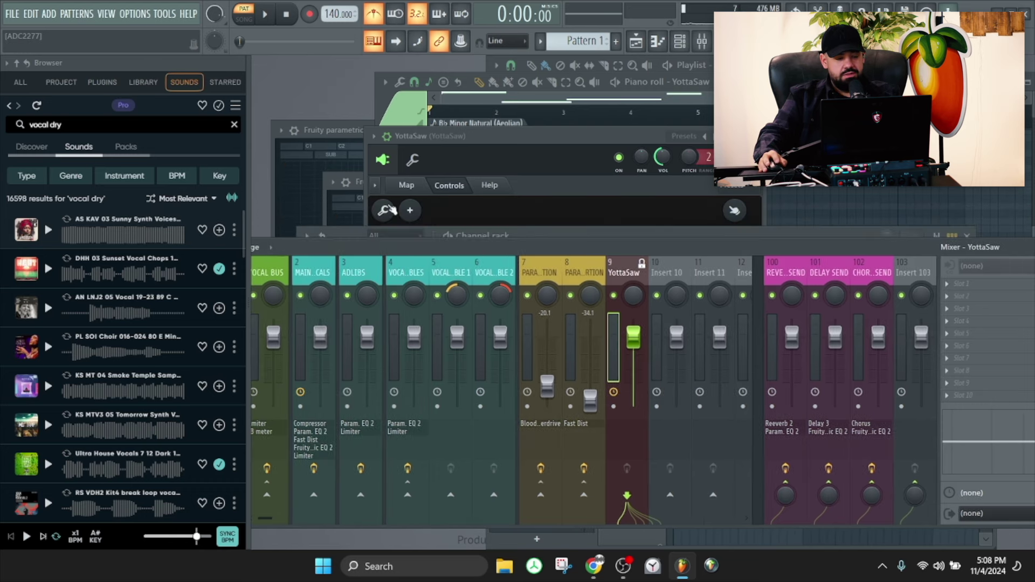
# Open YottaSaw from the Channel Rack, show its patcher map, and enlarge the window
pyautogui.press('F6')
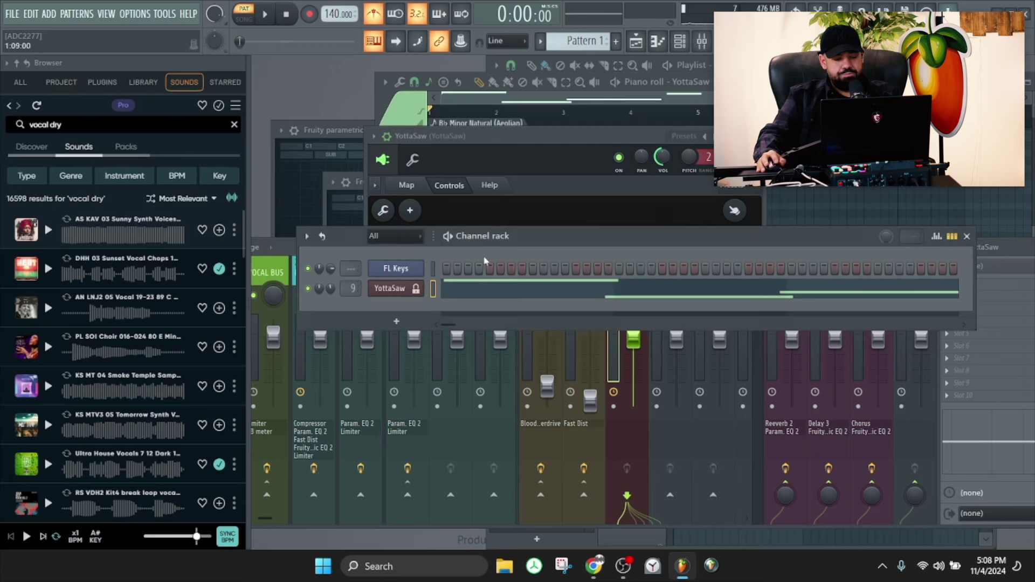
pyautogui.click(409, 290)
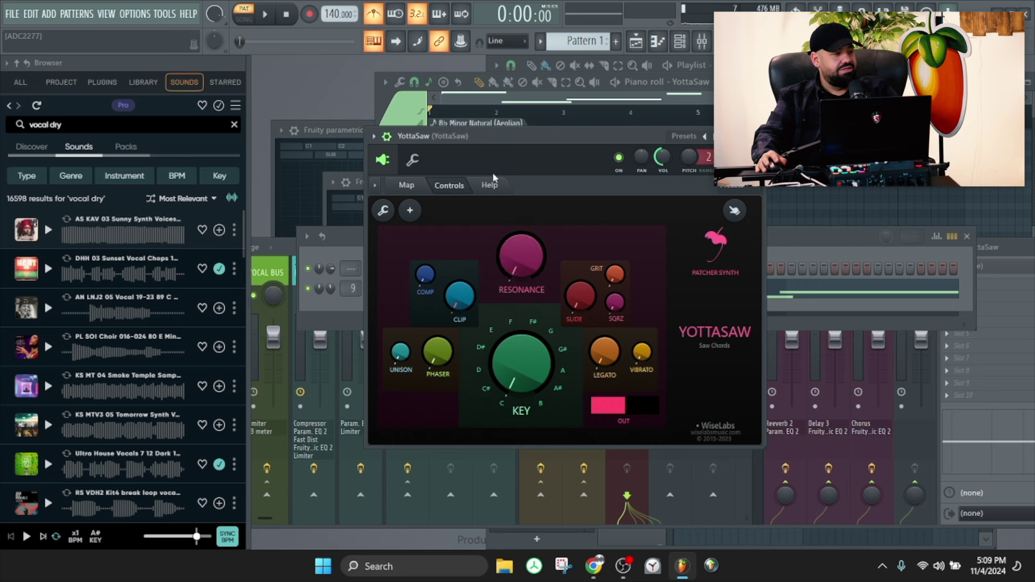
pyautogui.click(412, 186)
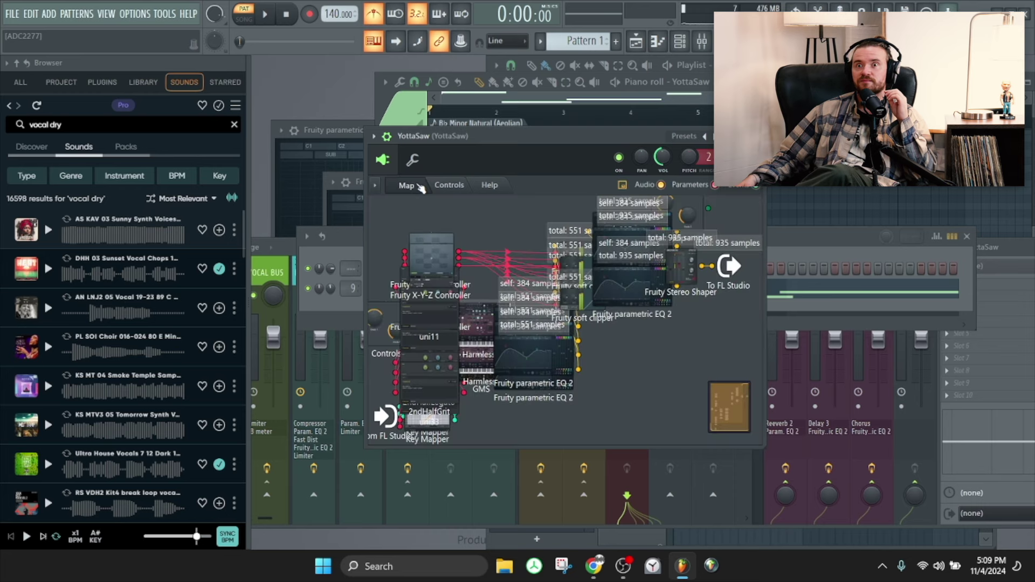
pyautogui.moveTo(635, 447); pyautogui.dragTo(618, 501)
pyautogui.moveTo(572, 135); pyautogui.dragTo(525, 98)
# Rearrange the X-Y-Z Controller, GMS and Harmless modules on the patcher map
pyautogui.moveTo(415, 276); pyautogui.dragTo(511, 349)
pyautogui.moveTo(446, 324); pyautogui.dragTo(490, 375)
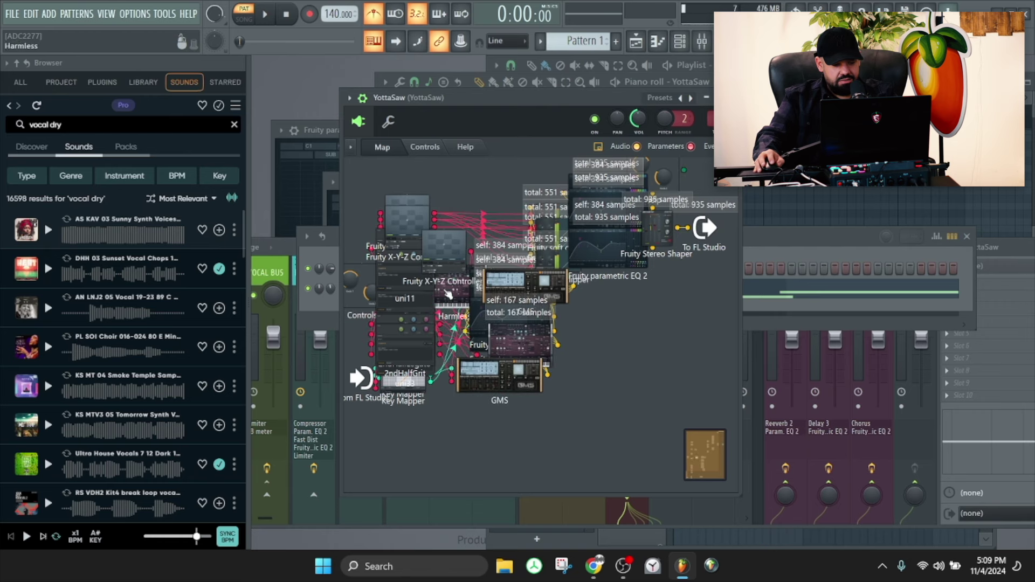
pyautogui.moveTo(446, 292); pyautogui.dragTo(408, 300)
pyautogui.moveTo(521, 340)
pyautogui.mouseDown()
pyautogui.moveTo(508, 346)
pyautogui.moveTo(524, 343)
pyautogui.mouseUp()
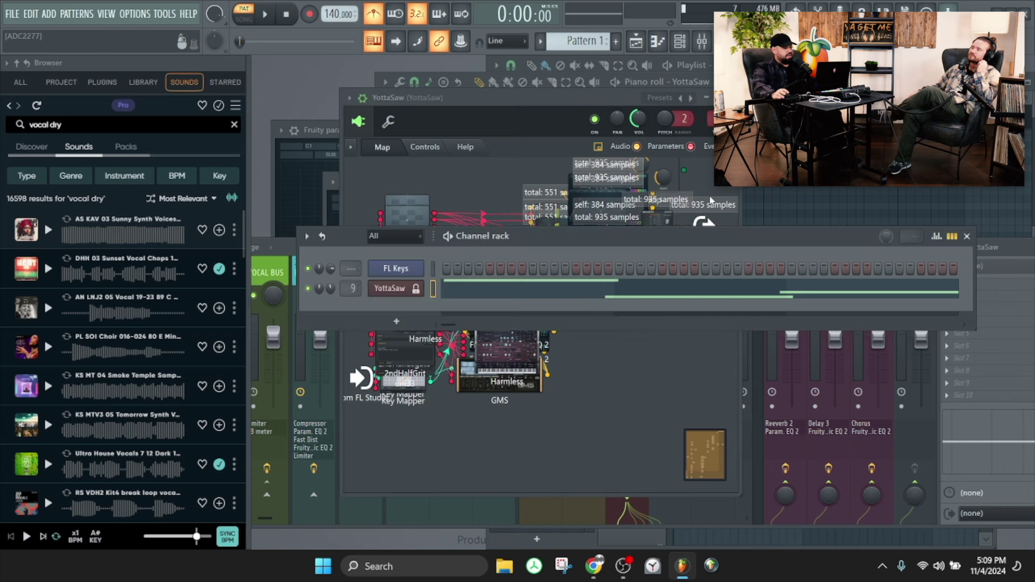
# Turn YottaSaw's KEY knob from C to about E, test a note, close the synth, and reposition the Channel Rack
pyautogui.click(426, 147)
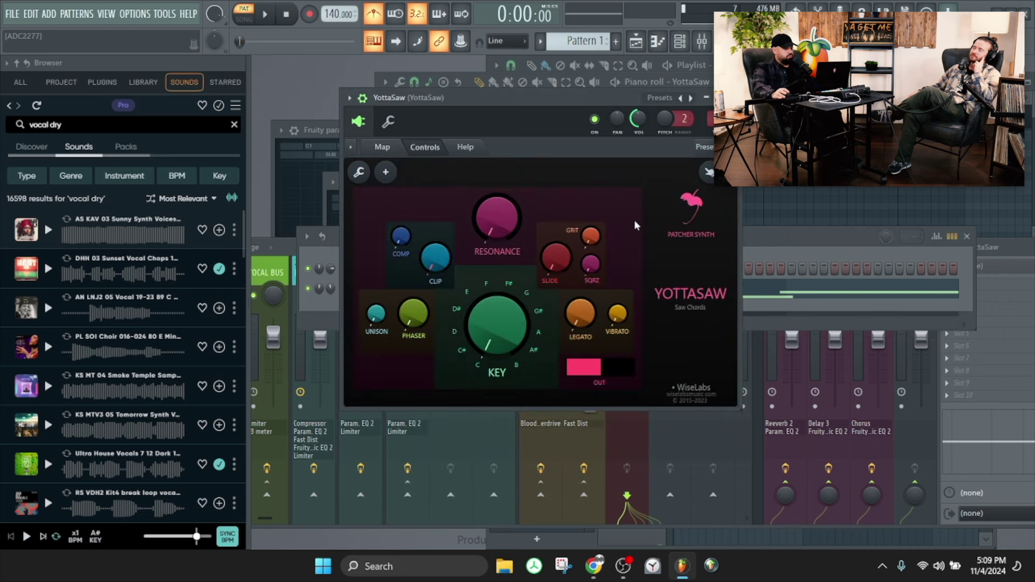
pyautogui.moveTo(475, 327); pyautogui.dragTo(476, 296)
pyautogui.moveTo(502, 349); pyautogui.dragTo(502, 339)
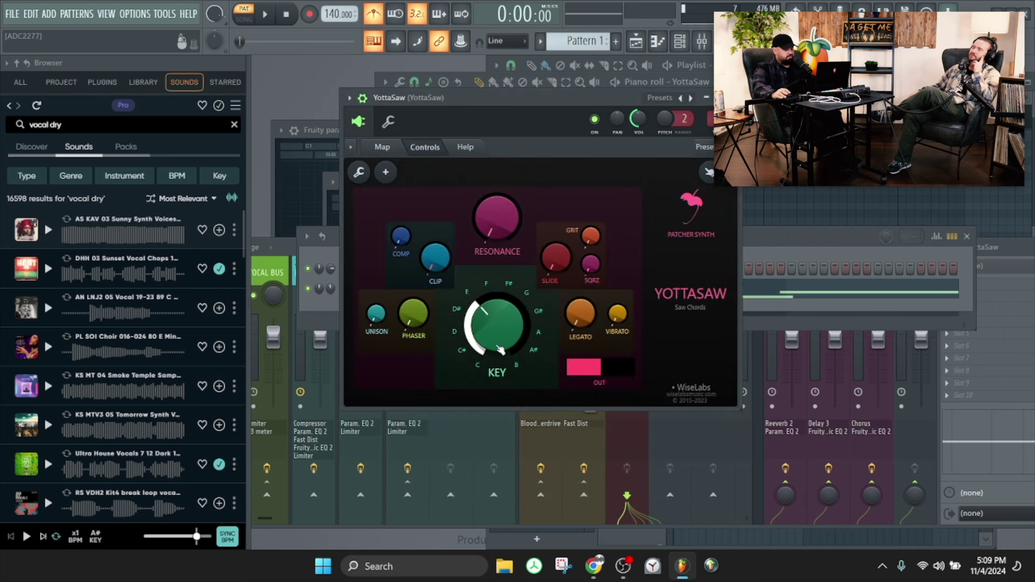
pyautogui.press('j')
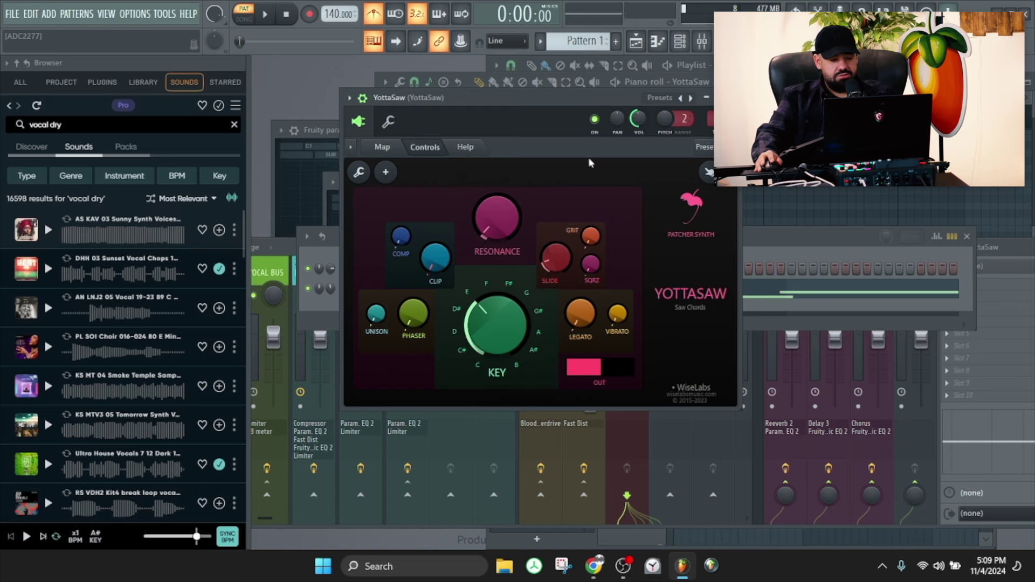
pyautogui.click(731, 97)
pyautogui.moveTo(577, 243); pyautogui.dragTo(549, 215)
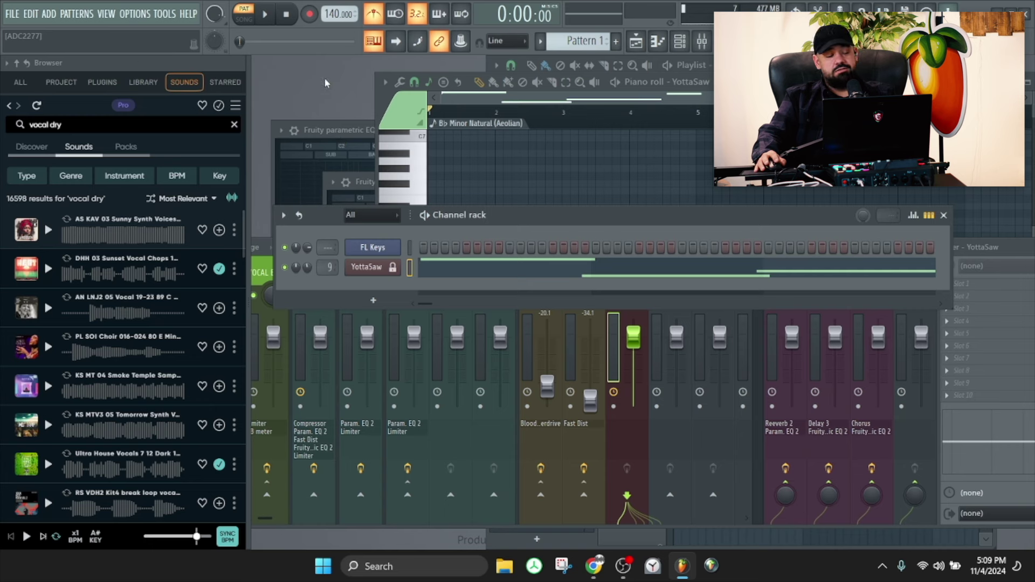
# Cut YottaSaw's notes, play V, H and D on FL Keys, and open the typing keyboard's root note menu
pyautogui.rightClick(356, 265)
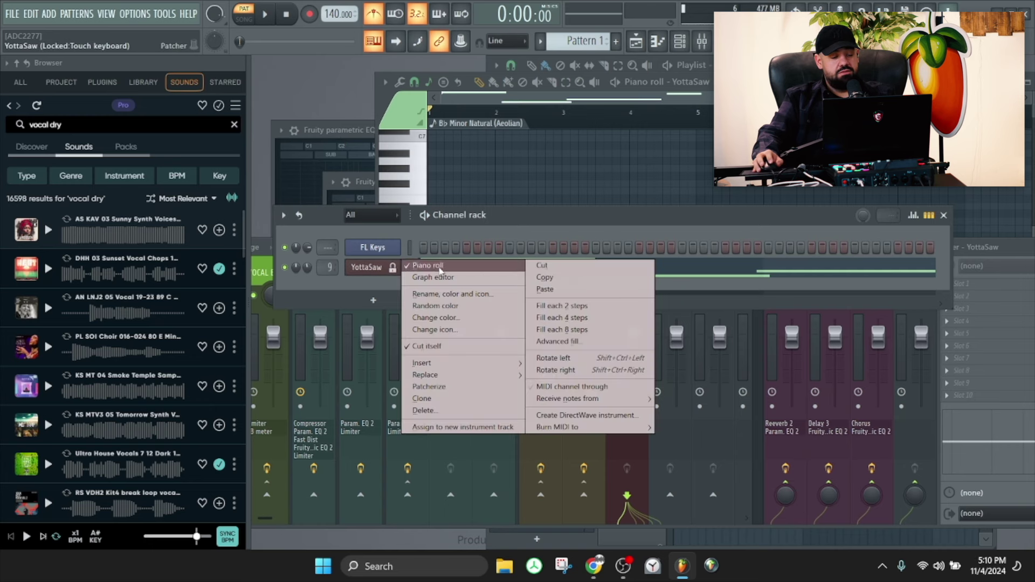
pyautogui.click(542, 269)
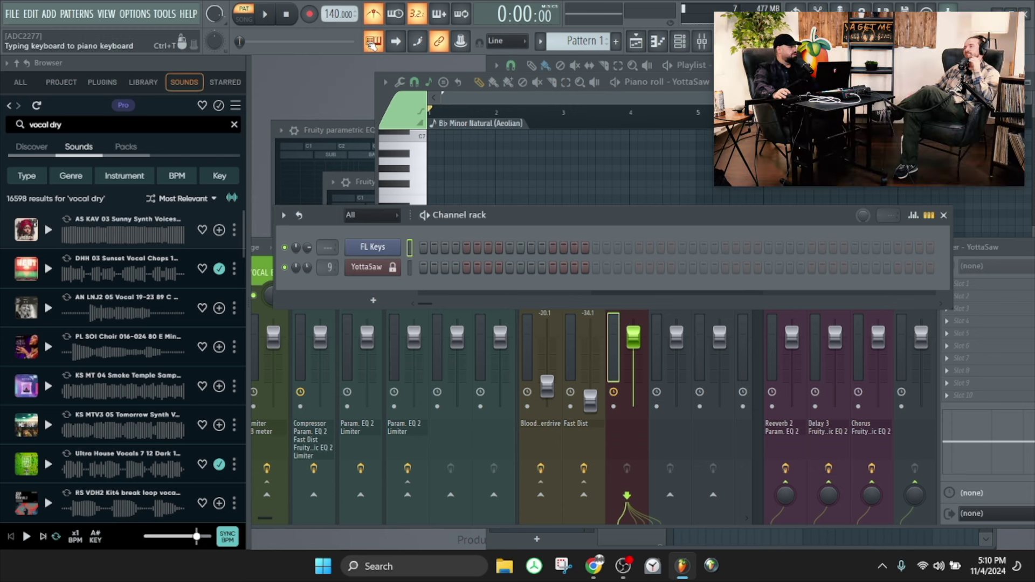
pyautogui.press('v')
pyautogui.press('h')
pyautogui.press('d')
pyautogui.rightClick(371, 44)
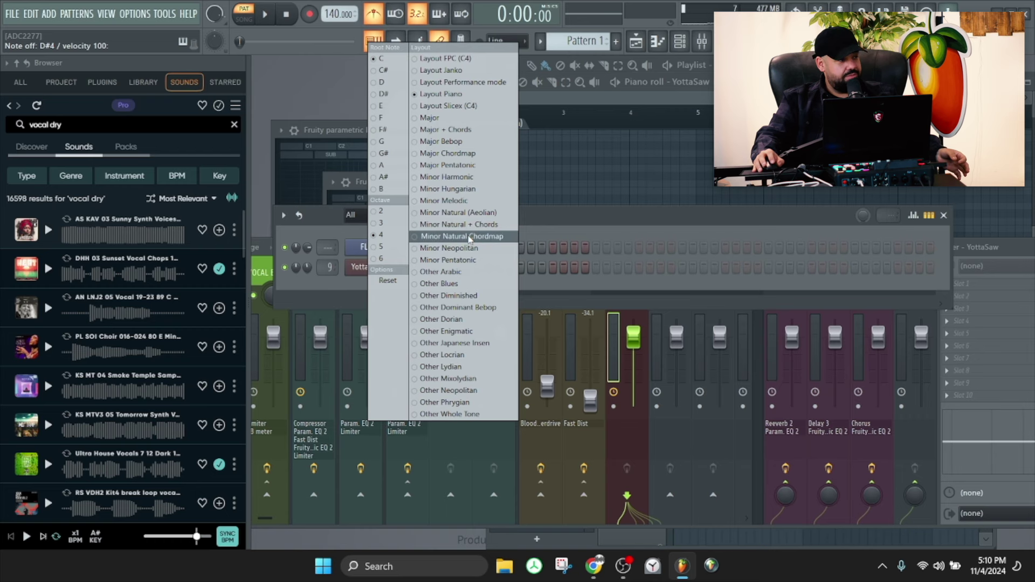
# Dismiss the layout menu and open FL Keys in the piano roll, scrolling through its octaves
pyautogui.click(550, 235)
pyautogui.rightClick(386, 240)
pyautogui.click(410, 245)
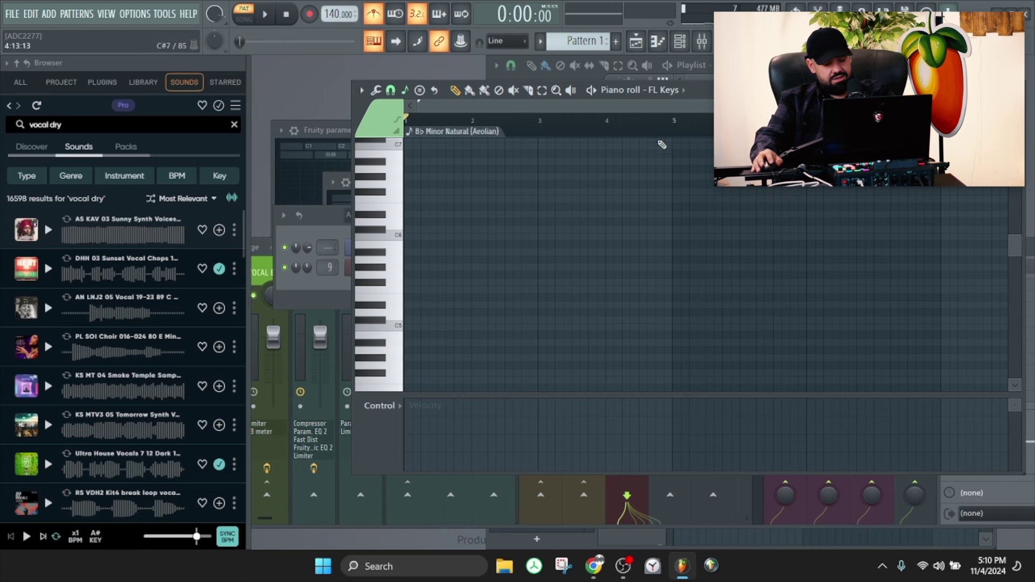
pyautogui.scroll(3, 489, 265)
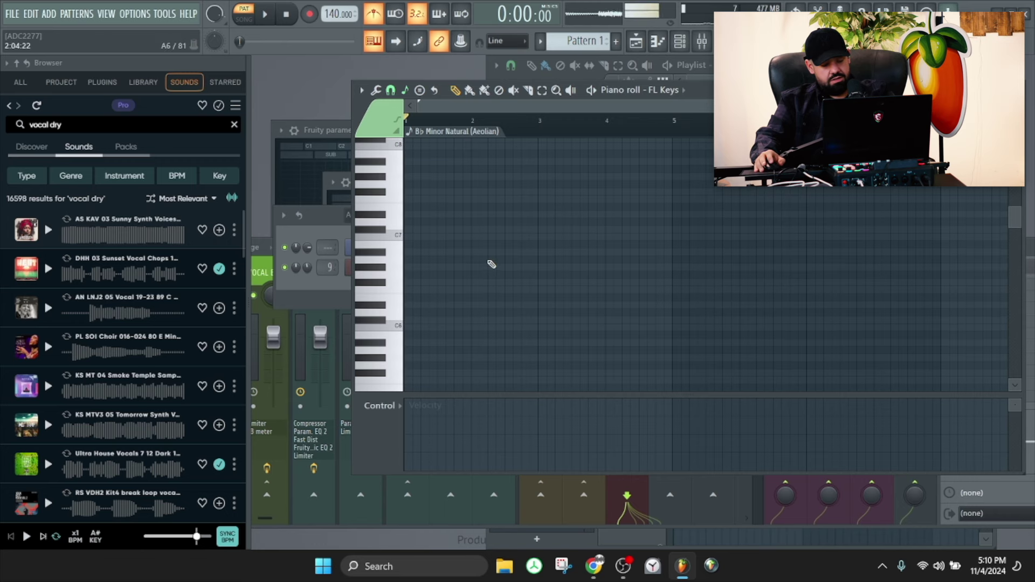
pyautogui.scroll(-4, 491, 264)
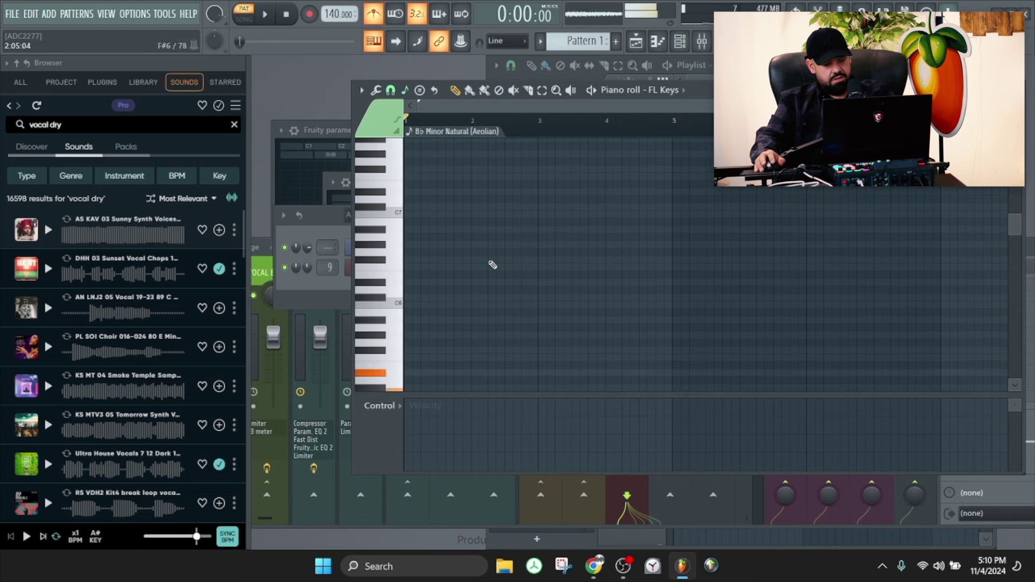
pyautogui.scroll(-3, 492, 265)
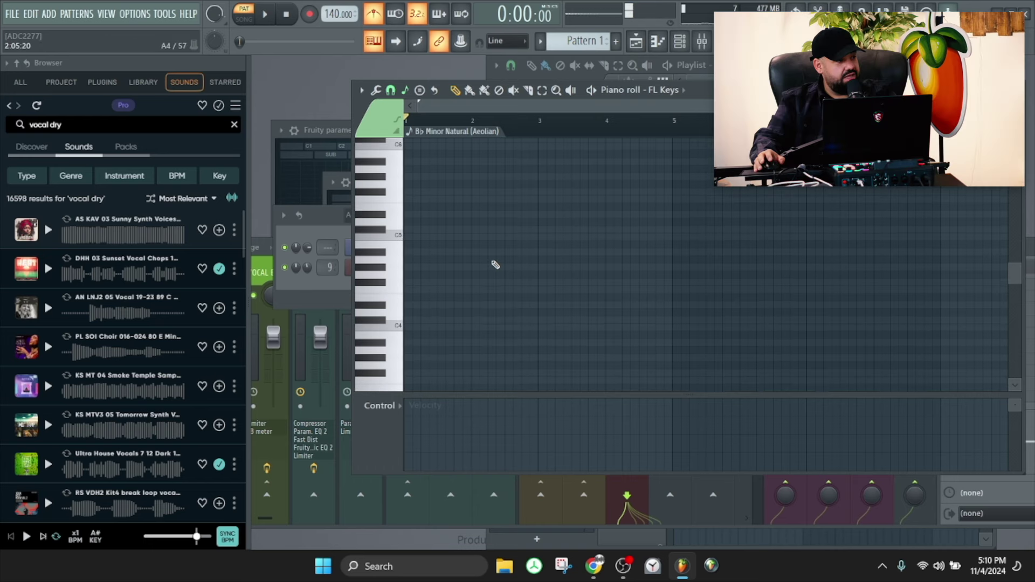
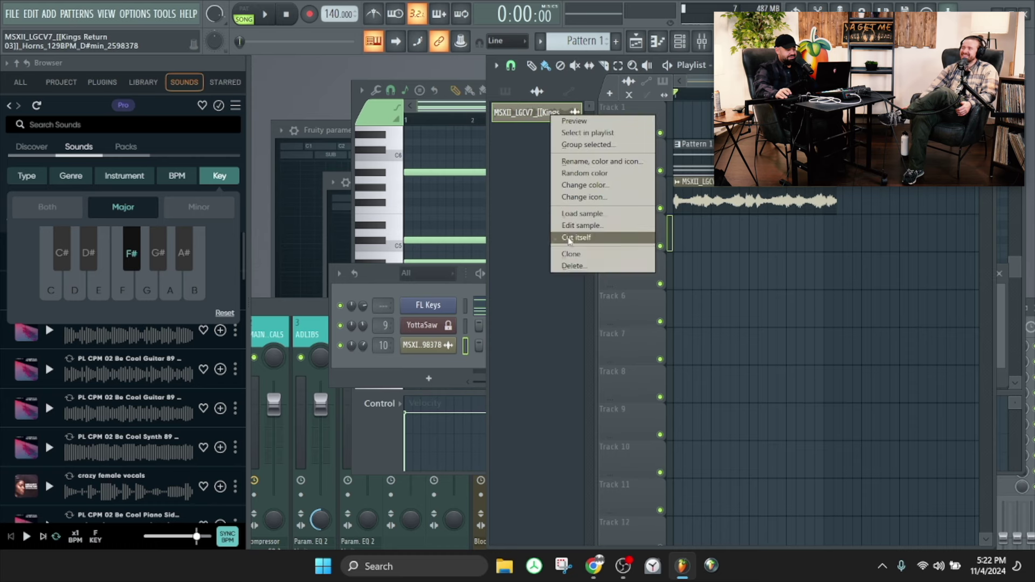
# Delete the horns sample channel and filter the browser to F# minor sounds, then play
pyautogui.click(595, 266)
pyautogui.moveTo(558, 280); pyautogui.dragTo(590, 224)
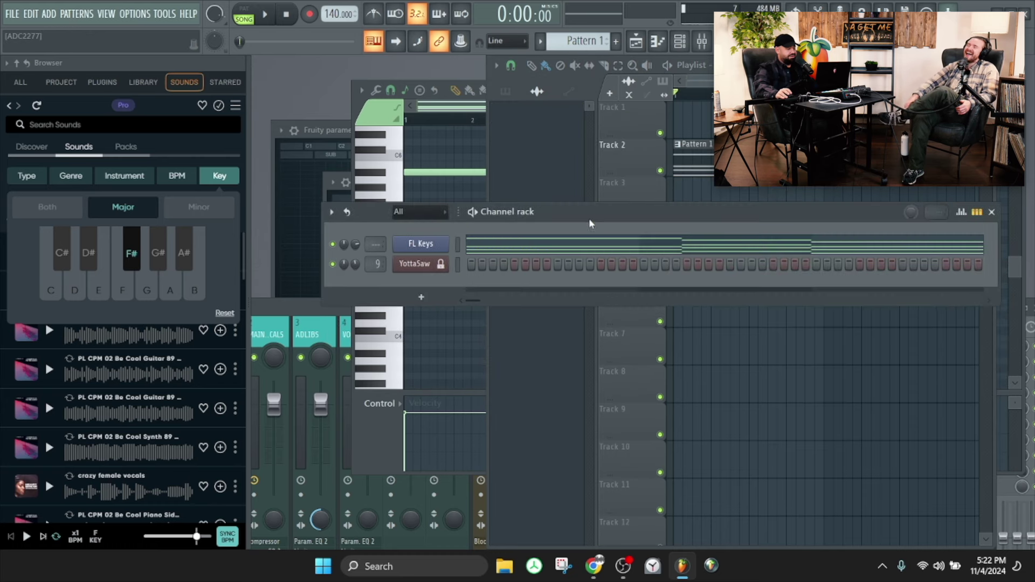
pyautogui.click(114, 206)
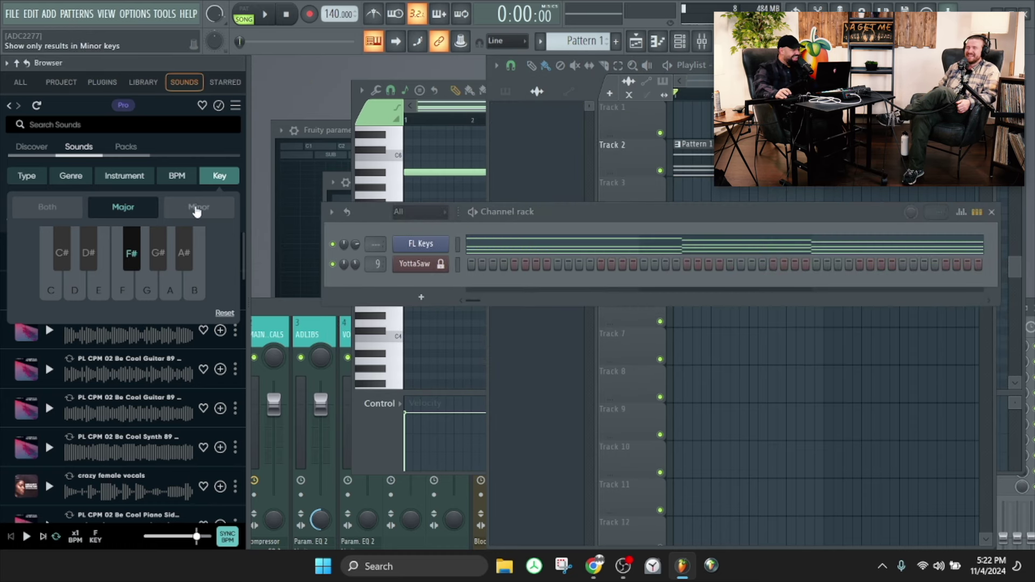
pyautogui.click(199, 208)
pyautogui.click(220, 176)
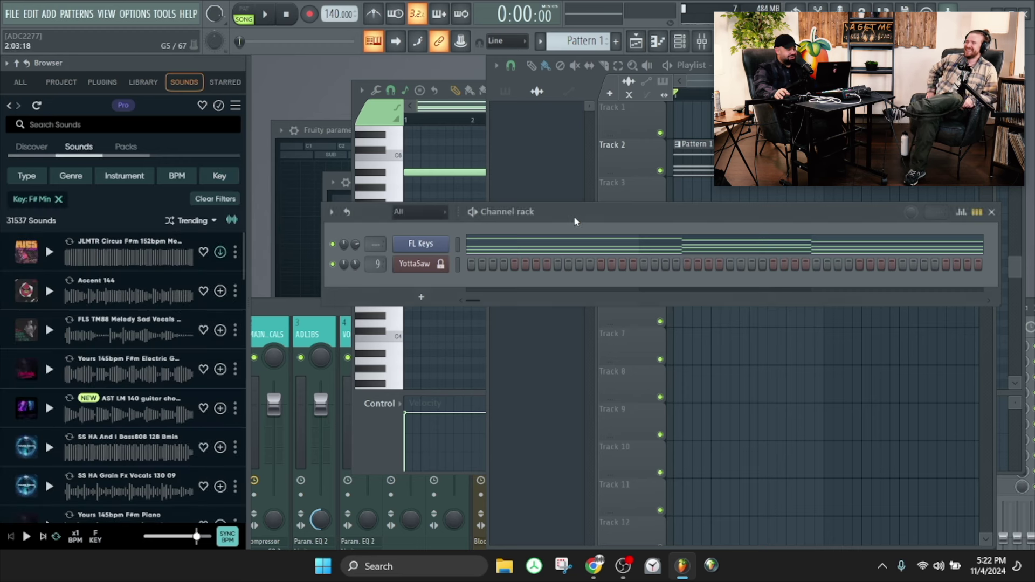
pyautogui.moveTo(574, 220); pyautogui.dragTo(539, 267)
pyautogui.press('space')
pyautogui.press('space')
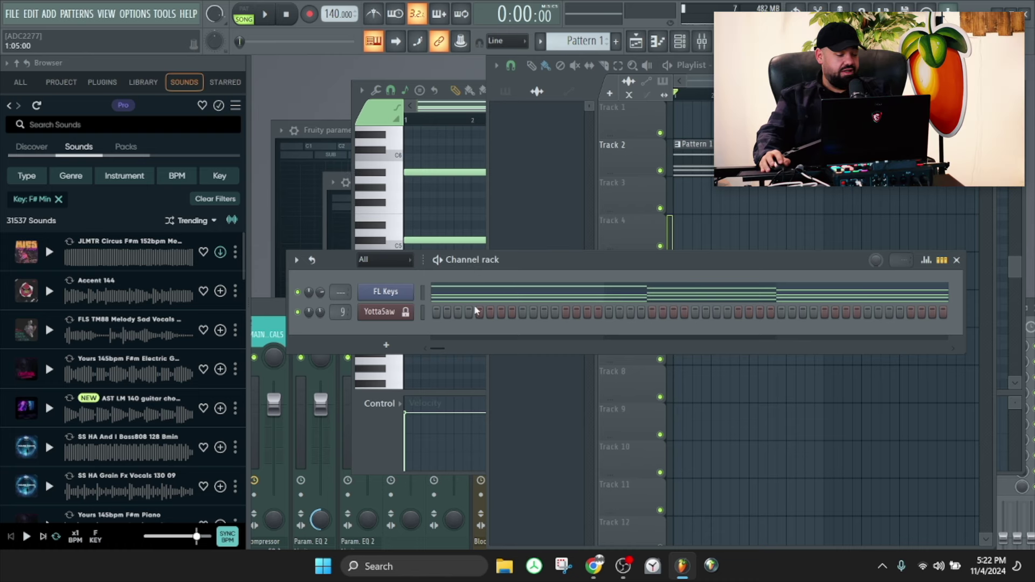
# Cut the existing notes from the FL Keys channel
pyautogui.rightClick(397, 296)
pyautogui.click(556, 292)
pyautogui.rightClick(399, 297)
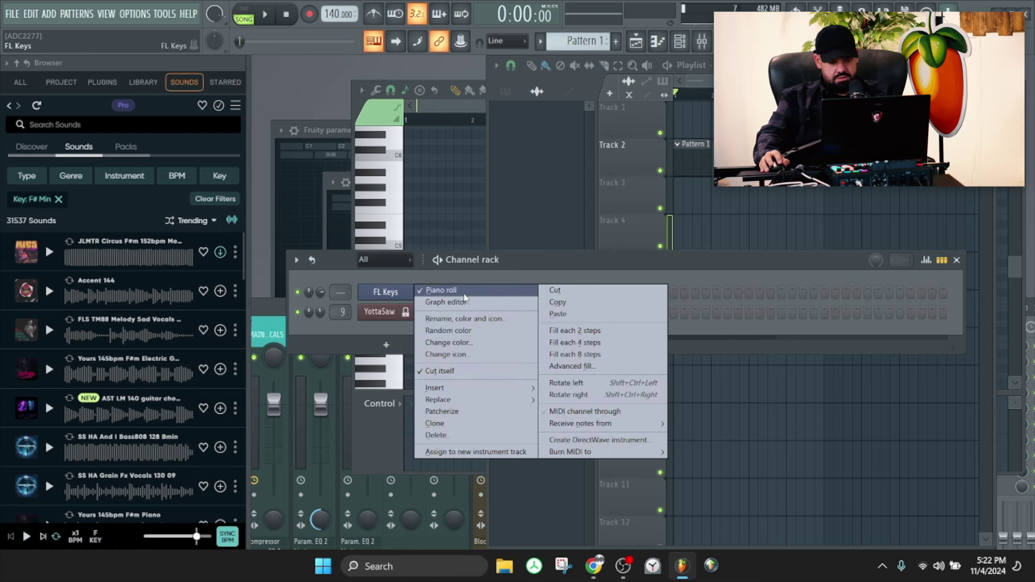
pyautogui.click(465, 294)
# Open the FL Keys piano roll and stretch its window taller
pyautogui.rightClick(413, 296)
pyautogui.click(412, 290)
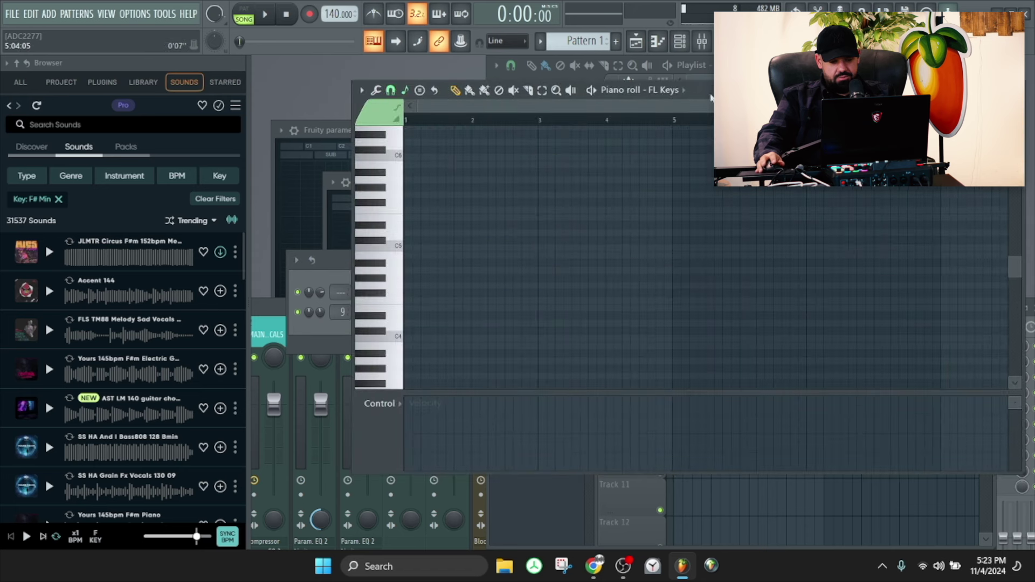
pyautogui.moveTo(516, 474); pyautogui.dragTo(511, 496)
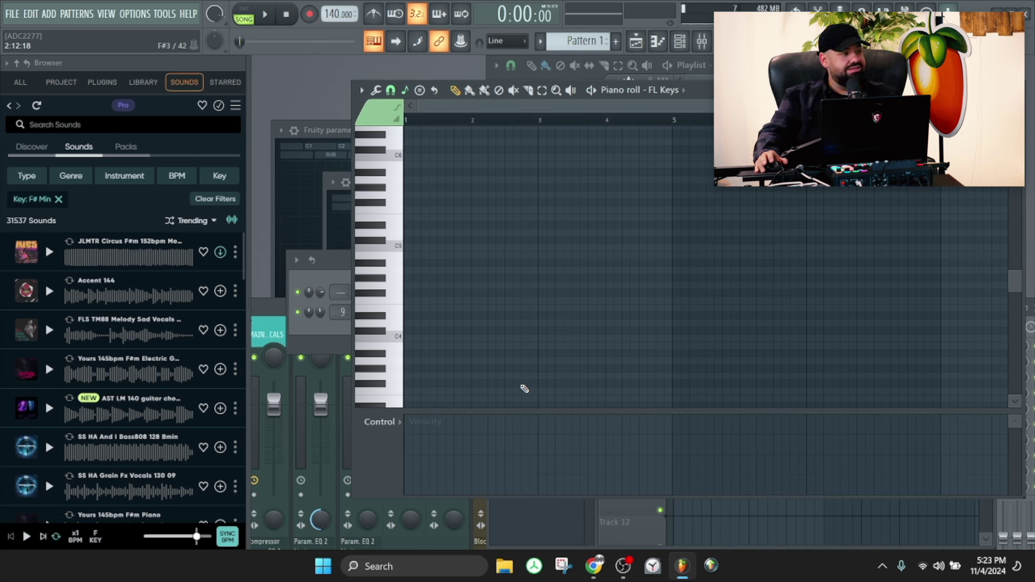
pyautogui.rightClick(373, 41)
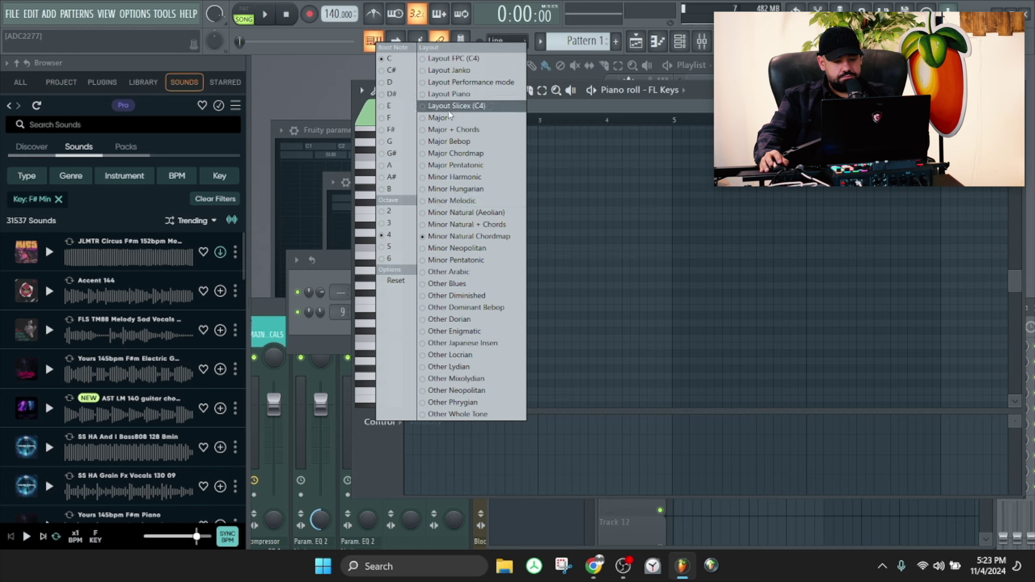
pyautogui.click(659, 193)
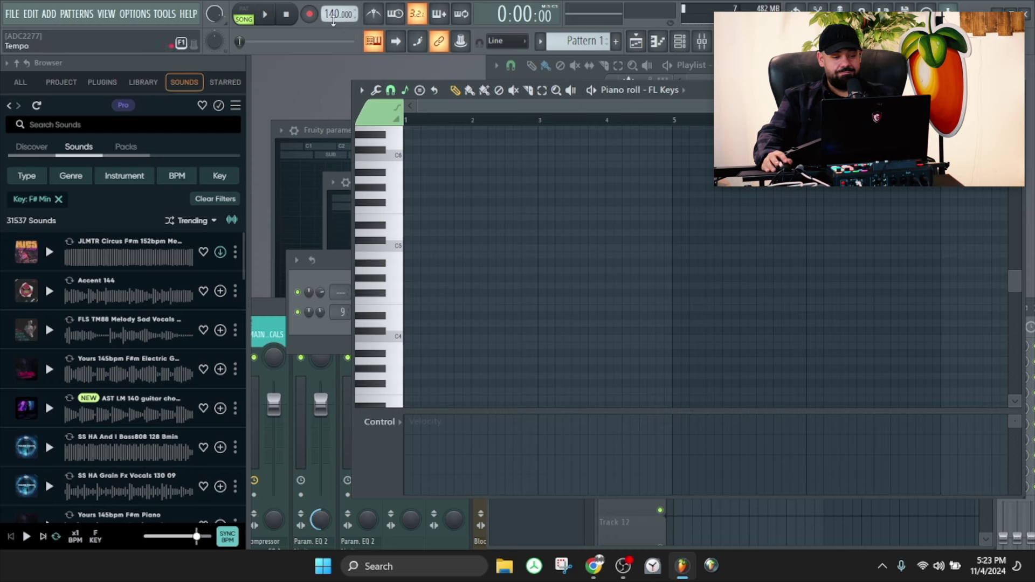
# Audition FL Keys notes across the piano roll keyboard
pyautogui.rightClick(373, 44)
pyautogui.click(742, 120)
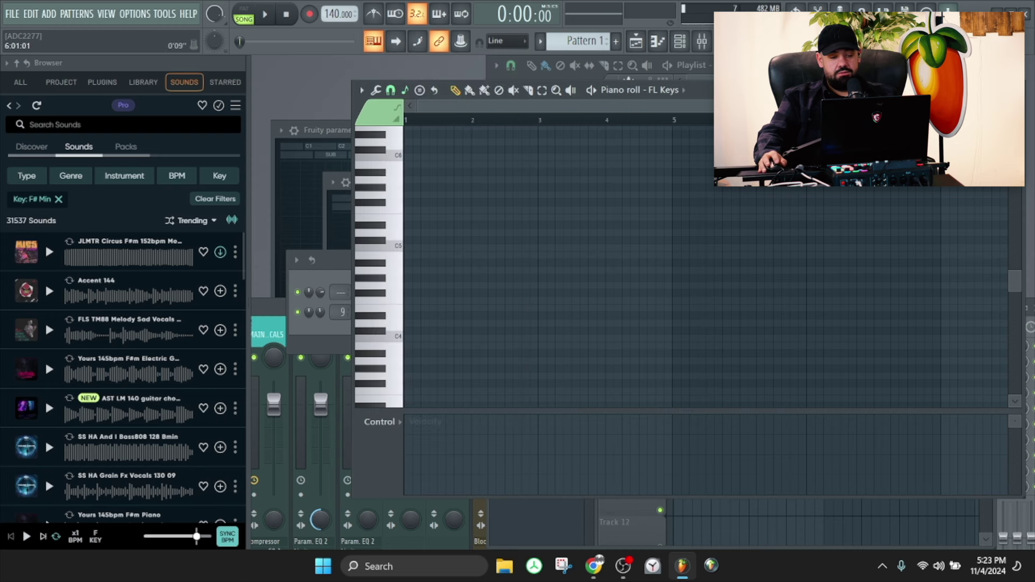
pyautogui.moveTo(374, 191)
pyautogui.mouseDown()
pyautogui.moveTo(393, 302)
pyautogui.moveTo(395, 160)
pyautogui.mouseUp()
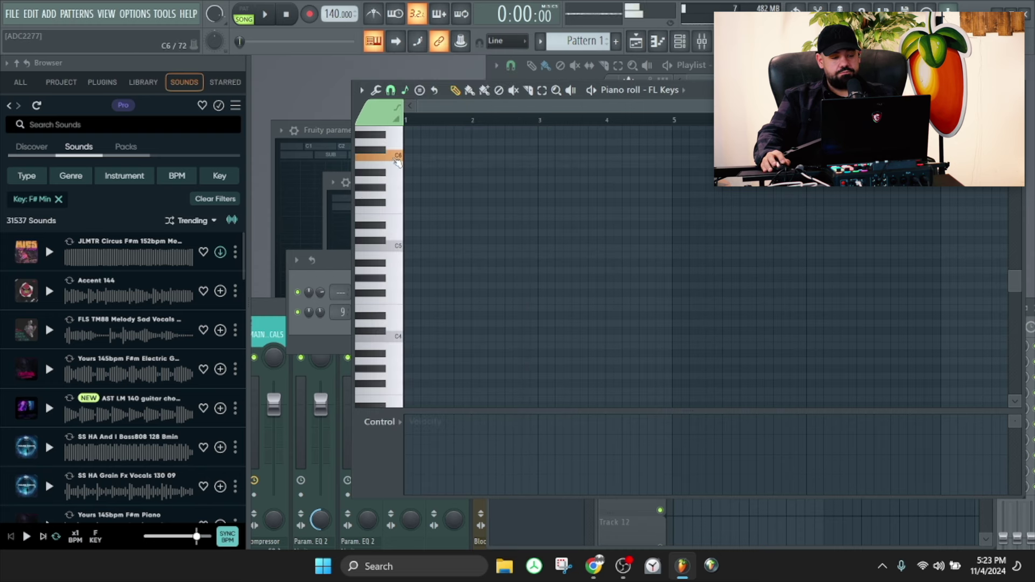
pyautogui.scroll(2, 473, 206)
pyautogui.scroll(-1, 434, 191)
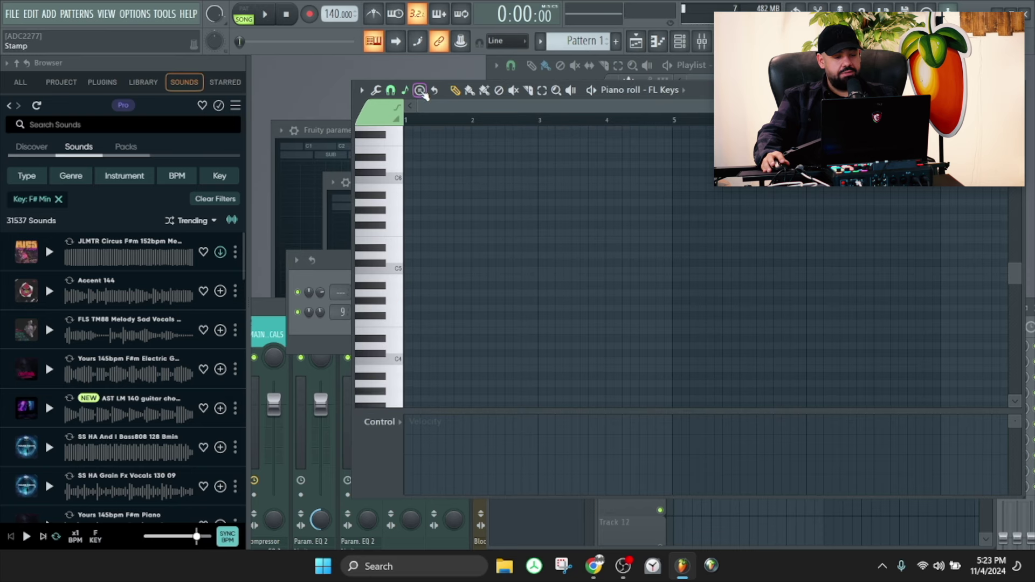
# Stamp a Major chord on C5 at bar 1 and play it back
pyautogui.click(420, 91)
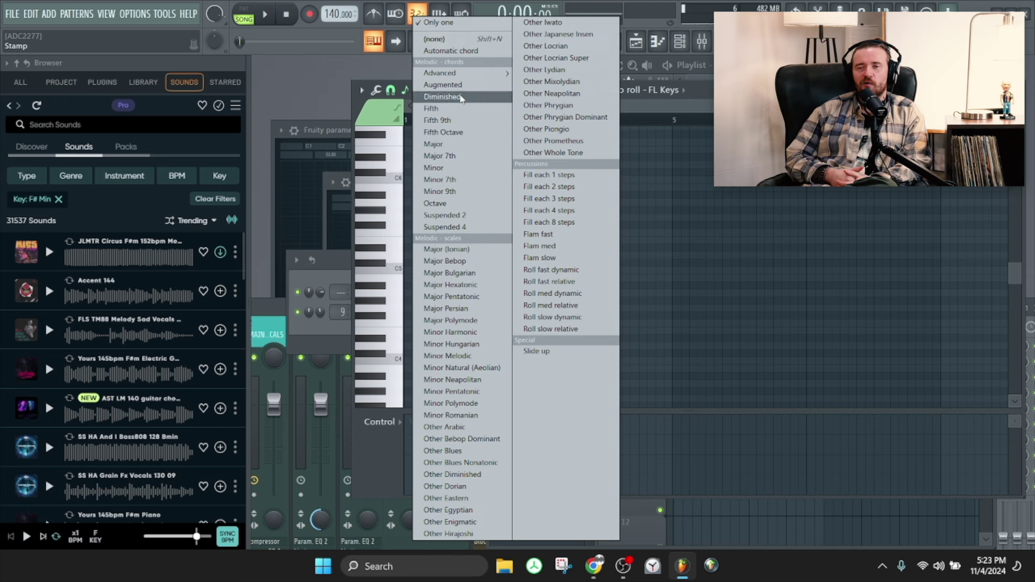
pyautogui.click(454, 146)
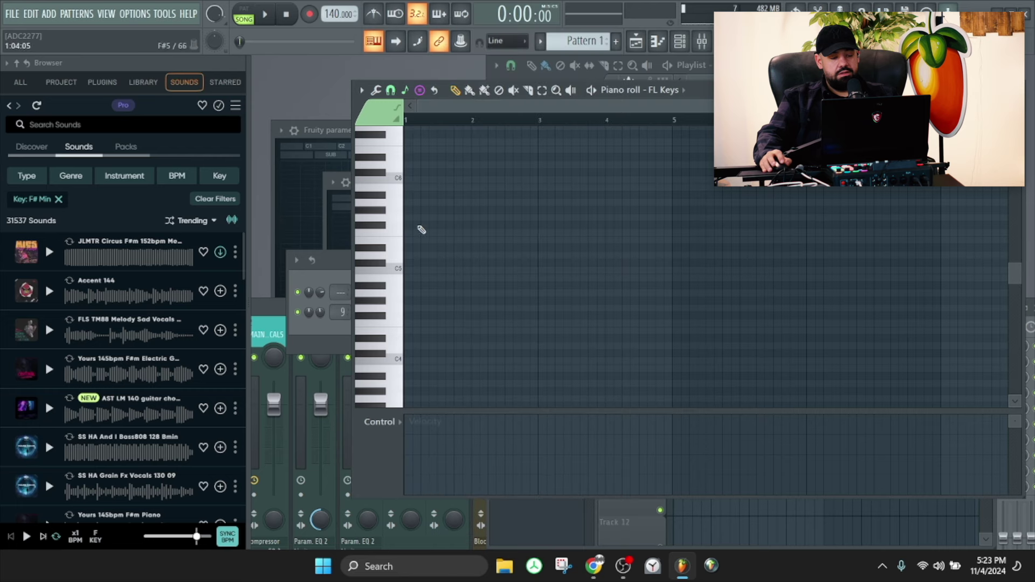
pyautogui.click(408, 270)
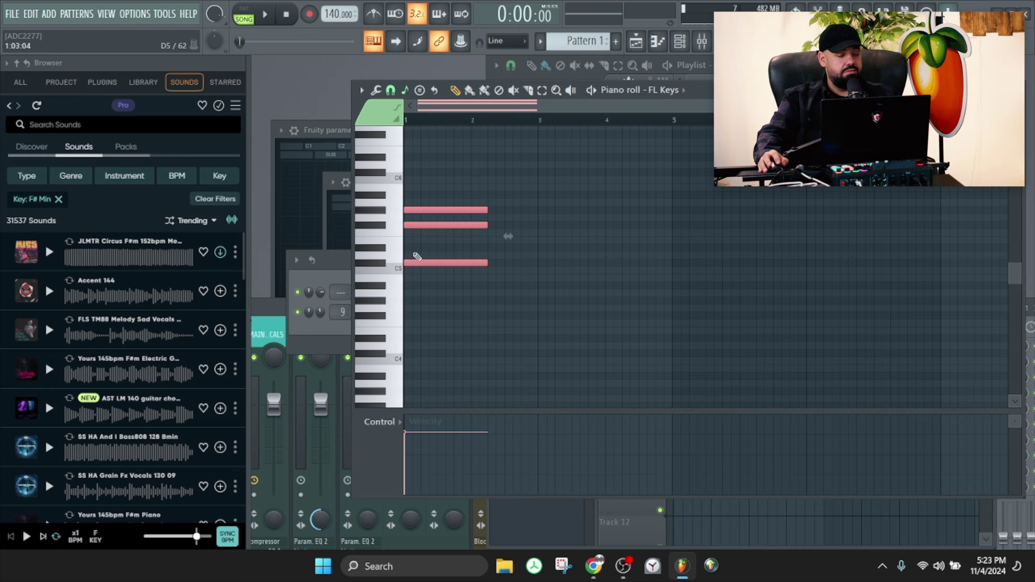
pyautogui.hotkey('ctrl', 'd')
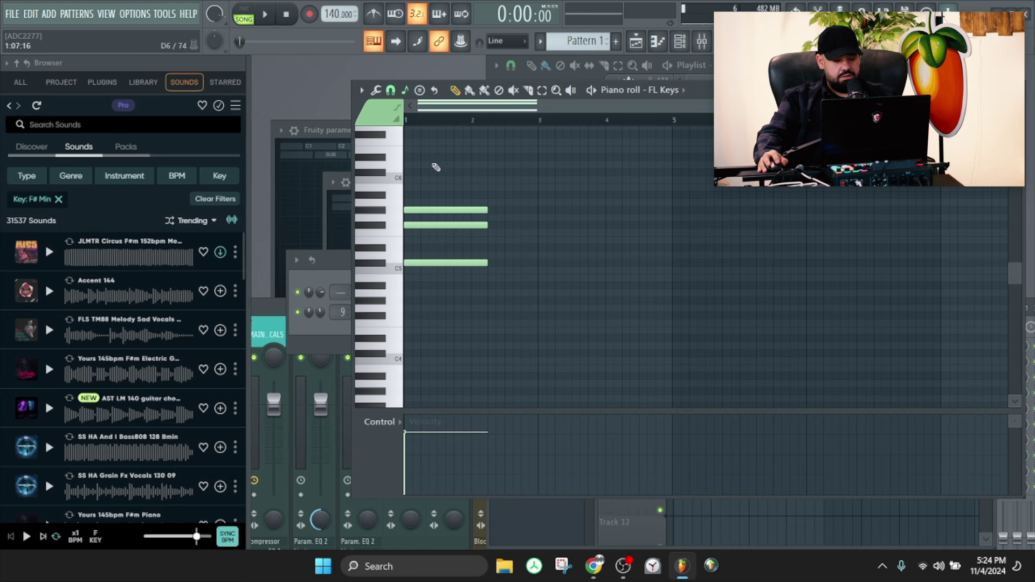
pyautogui.press('space')
pyautogui.press('space')
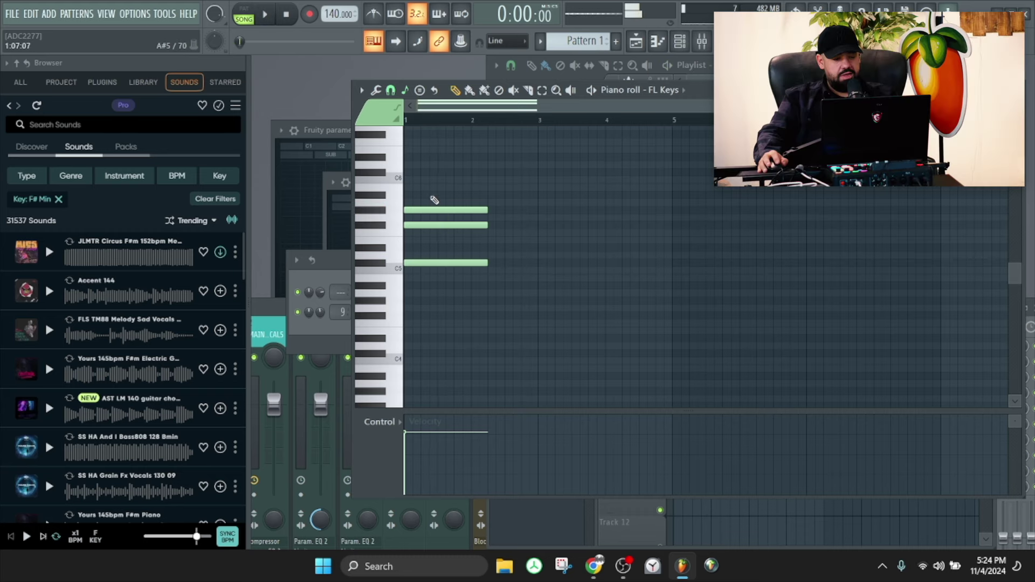
pyautogui.press('space')
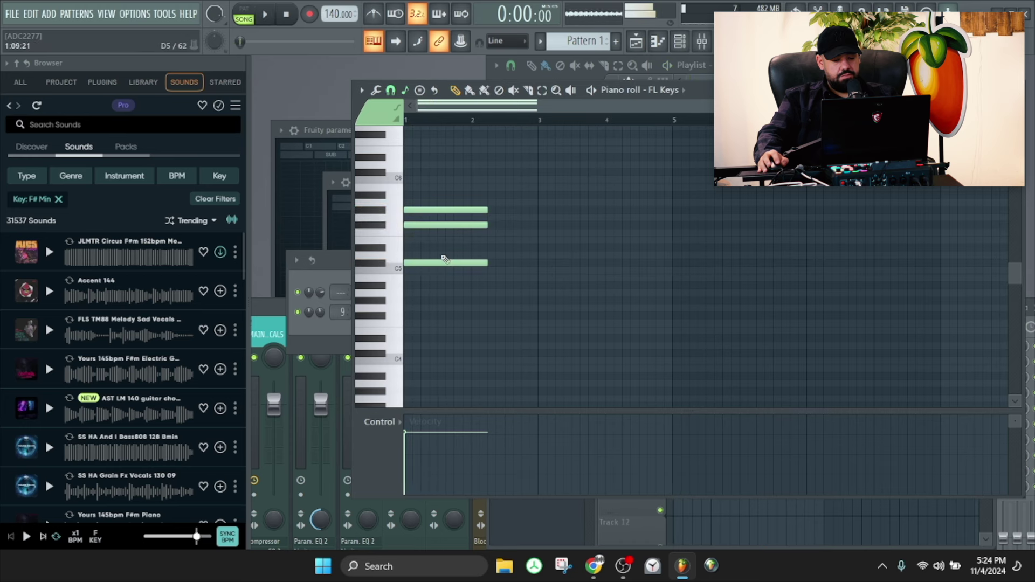
# Lower the bar-1 chord to start on A#4, then one more semitone, and audition it
pyautogui.moveTo(434, 274); pyautogui.dragTo(430, 253)
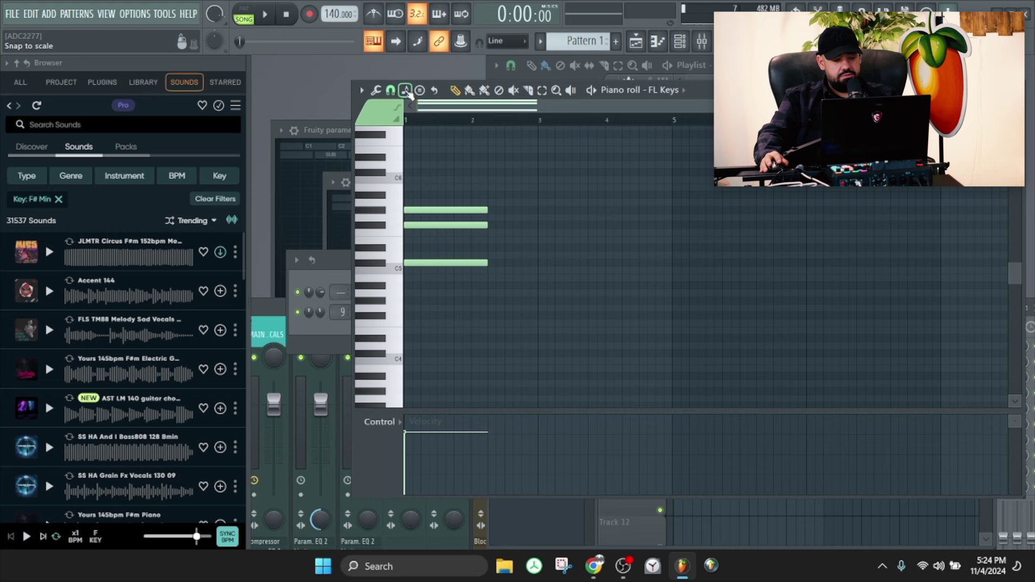
pyautogui.moveTo(445, 222); pyautogui.dragTo(444, 230)
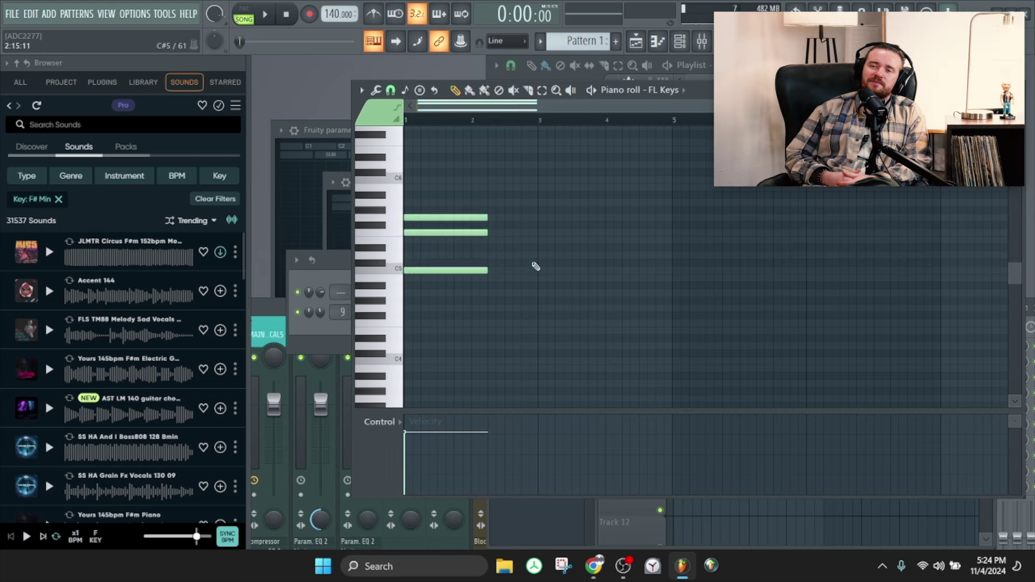
pyautogui.press('space')
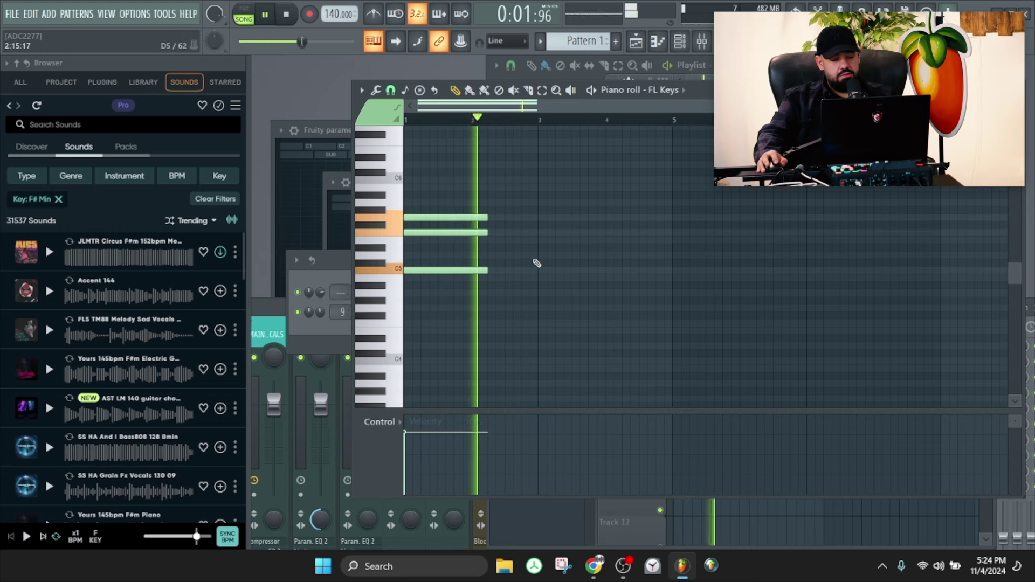
pyautogui.press('space')
pyautogui.click(512, 257)
pyautogui.rightClick(525, 256)
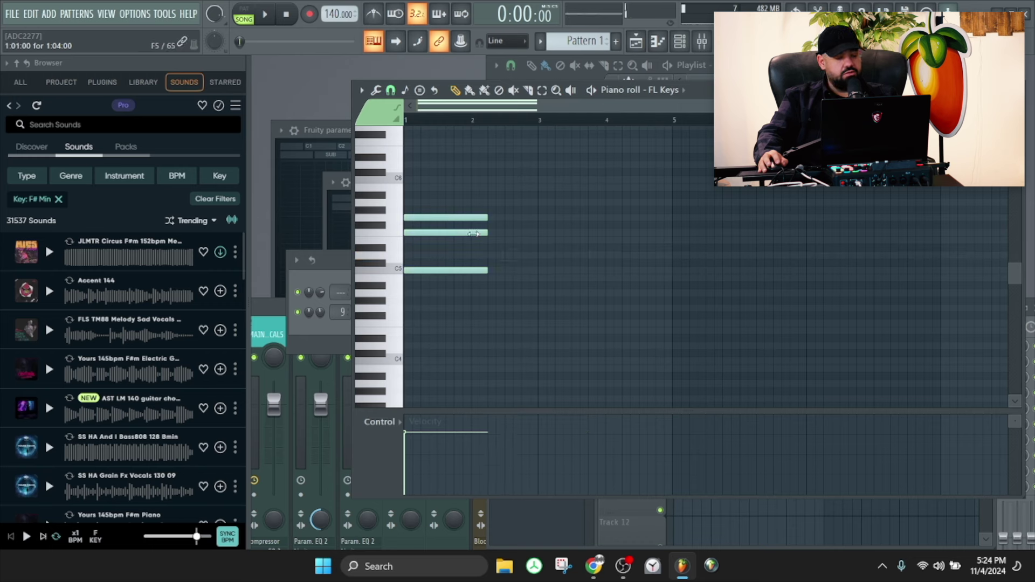
pyautogui.click(421, 91)
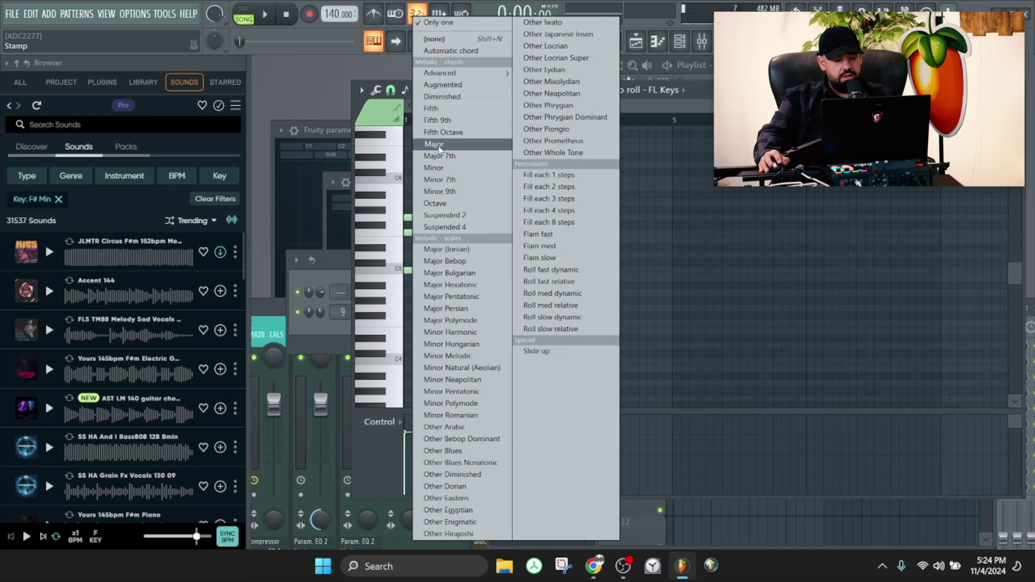
# Stamp a trial Major chord at bar 2, then erase it and a stray note
pyautogui.click(439, 145)
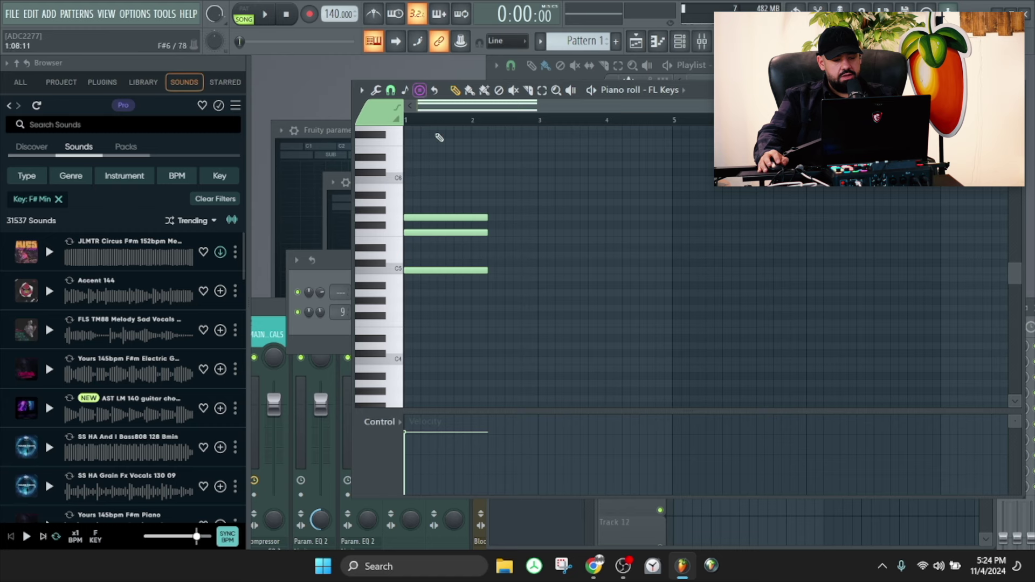
pyautogui.click(505, 238)
pyautogui.click(608, 231)
pyautogui.rightClick(636, 231)
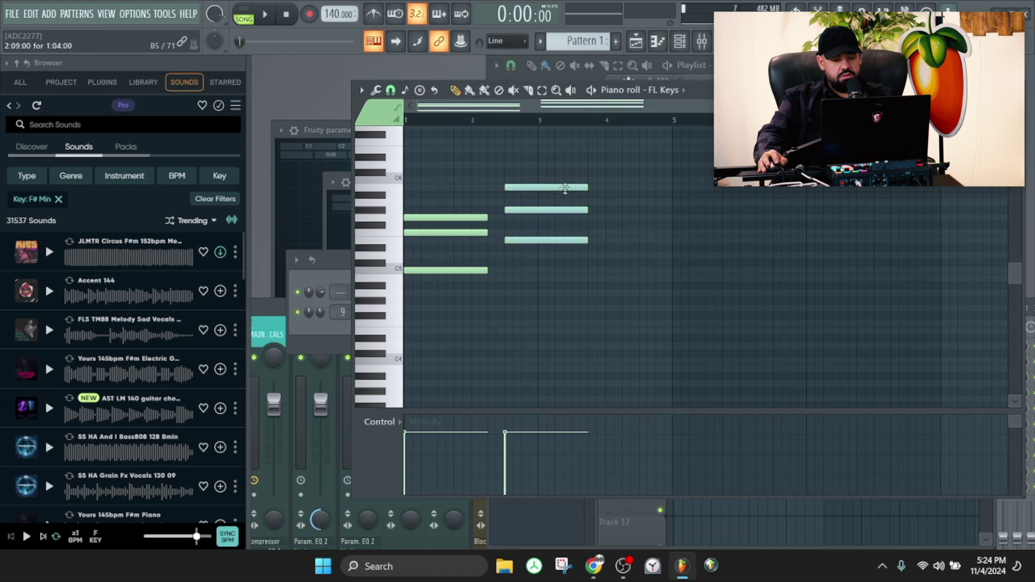
pyautogui.rightClick(565, 186)
pyautogui.rightClick(542, 238)
pyautogui.rightClick(520, 209)
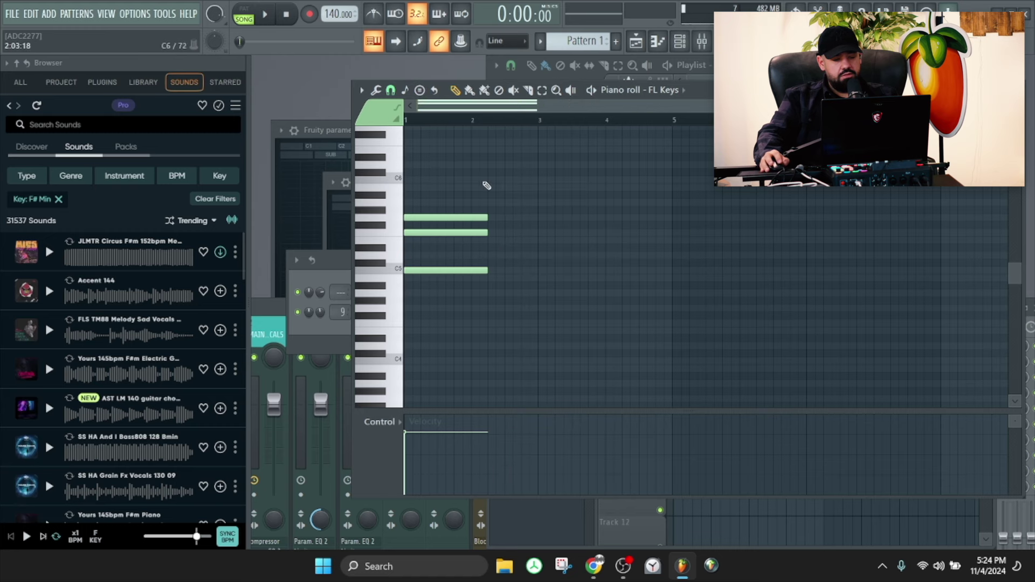
# Shorten the first chord to end at bar 2 and stamp four more Major chords
pyautogui.click(421, 91)
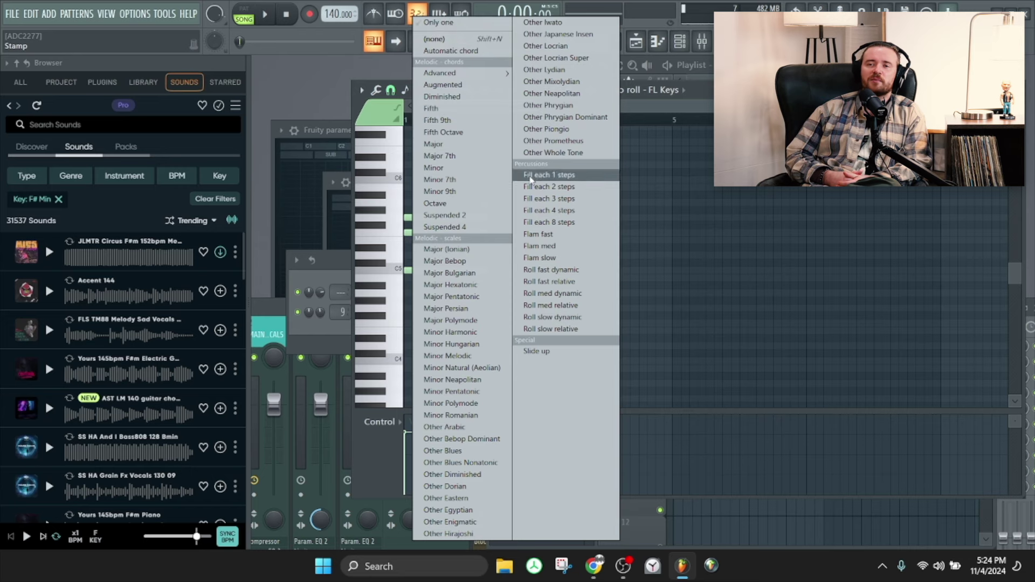
pyautogui.click(454, 145)
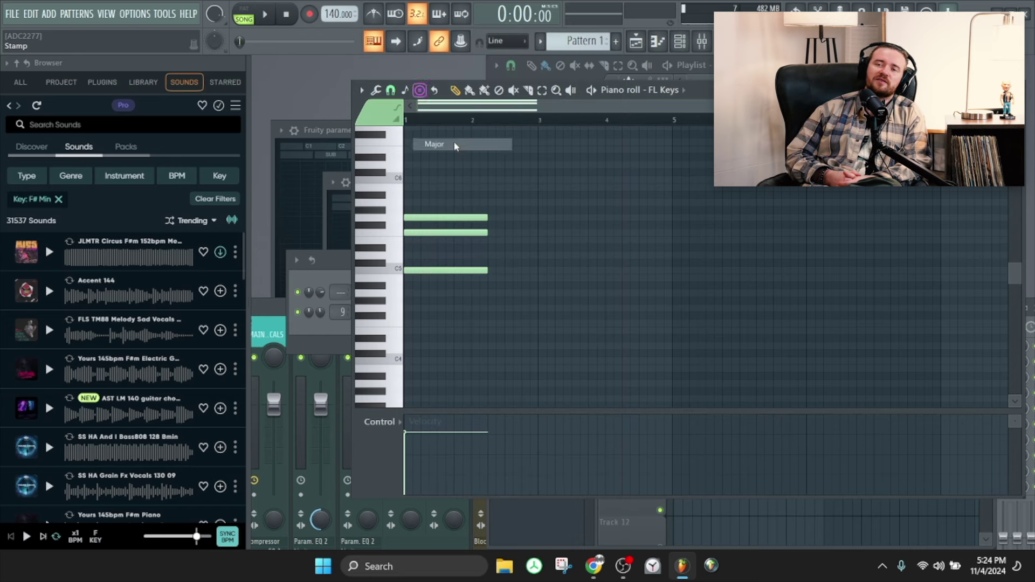
pyautogui.moveTo(456, 194); pyautogui.dragTo(470, 274)
pyautogui.moveTo(491, 218); pyautogui.dragTo(467, 219)
pyautogui.click(489, 263)
pyautogui.click(563, 256)
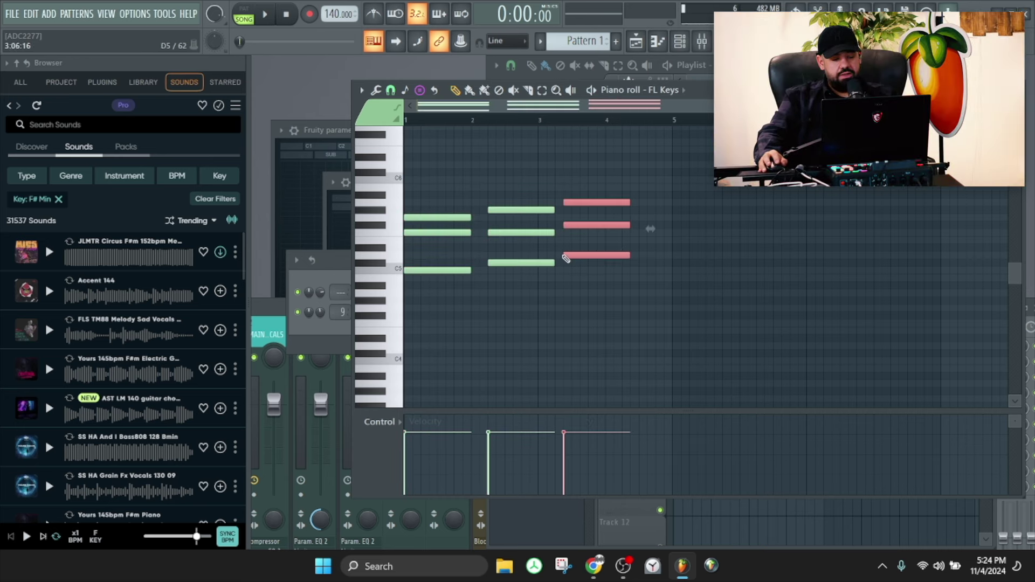
pyautogui.click(665, 219)
pyautogui.click(799, 179)
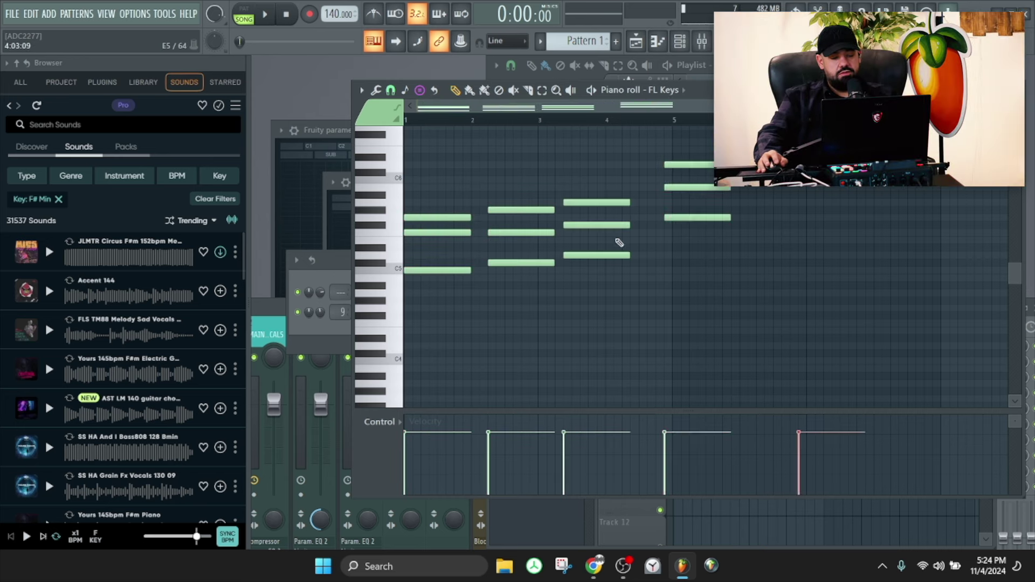
# Drag the new chords into bars 3, 4 and 5, the last on D5, while playing back
pyautogui.moveTo(591, 253); pyautogui.dragTo(565, 252)
pyautogui.press('space')
pyautogui.moveTo(697, 218); pyautogui.dragTo(638, 245)
pyautogui.moveTo(809, 179); pyautogui.dragTo(685, 257)
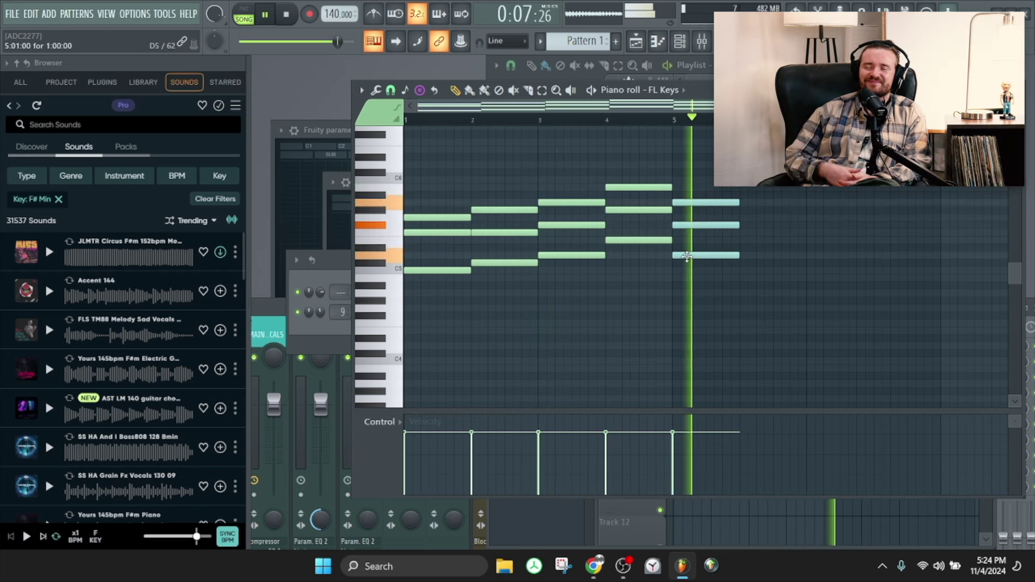
pyautogui.press('space')
pyautogui.scroll(-2, 607, 307)
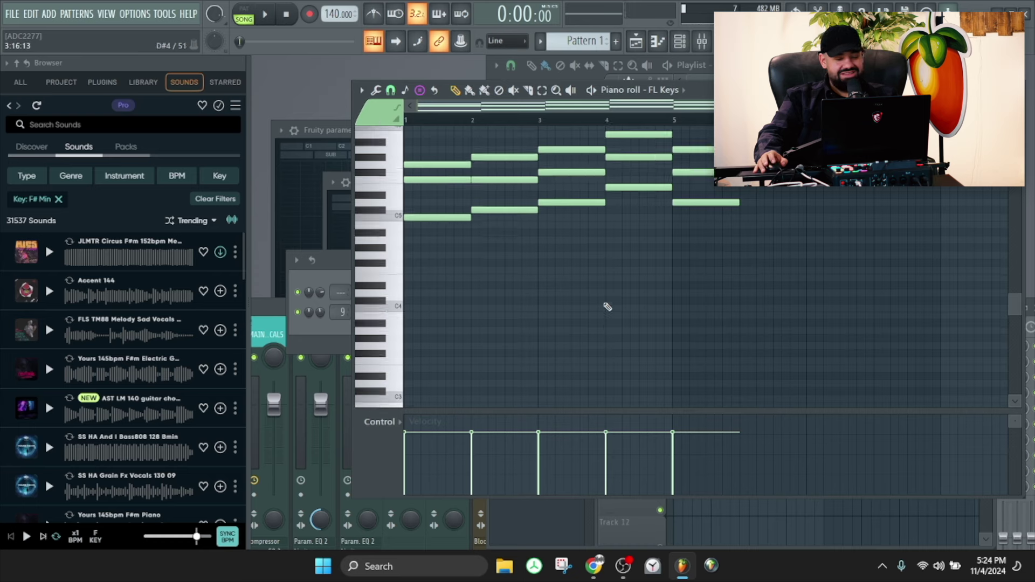
pyautogui.scroll(3, 608, 306)
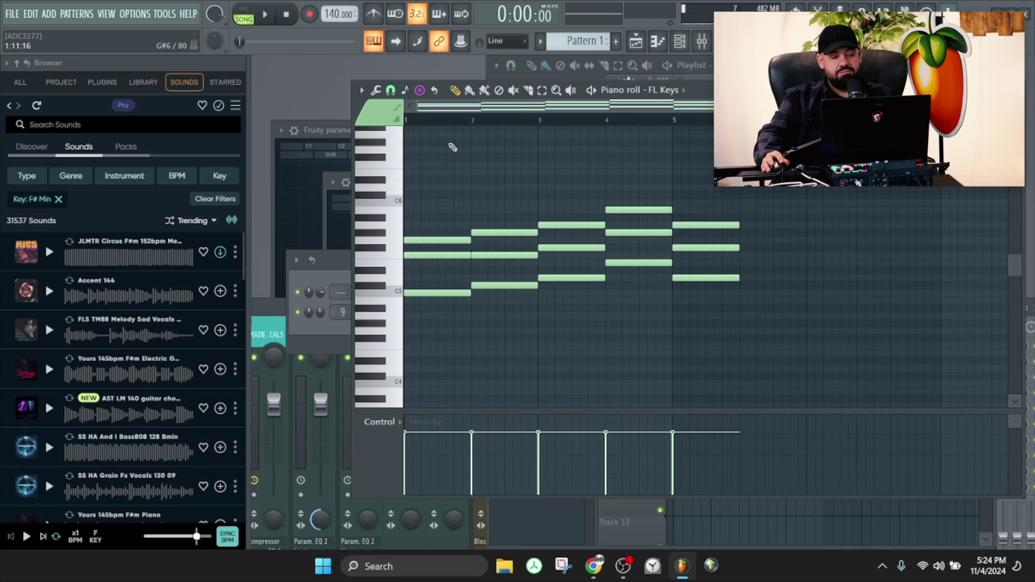
# Move the Channel rack window up and to the right
pyautogui.click(420, 91)
pyautogui.click(307, 87)
pyautogui.moveTo(558, 266); pyautogui.dragTo(580, 223)
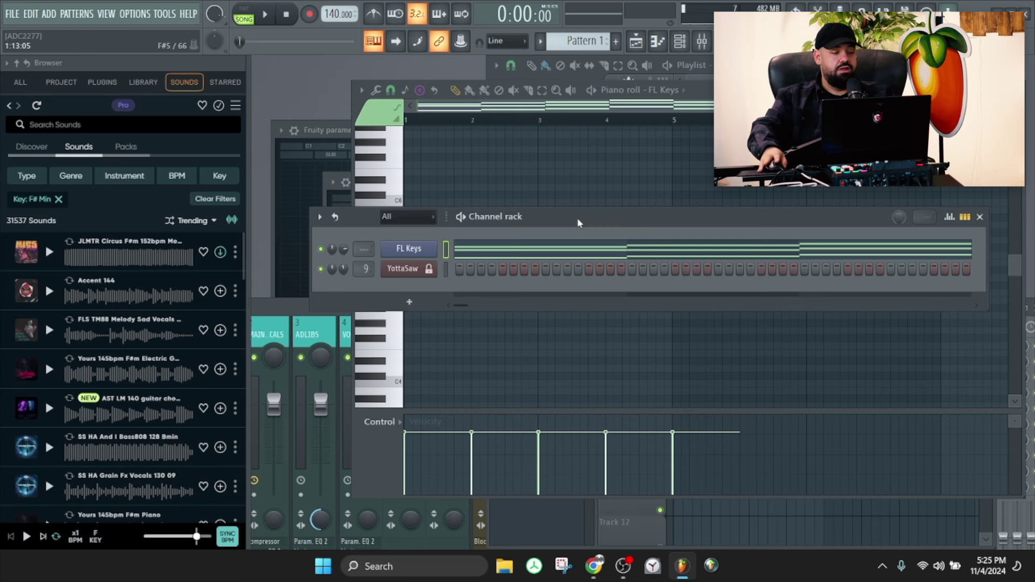
pyautogui.rightClick(377, 43)
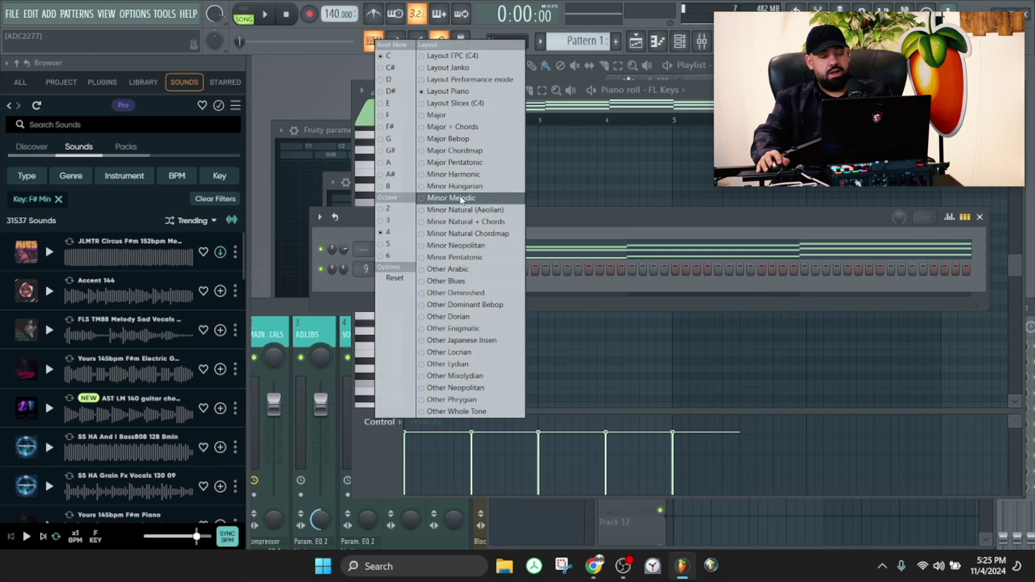
pyautogui.click(572, 225)
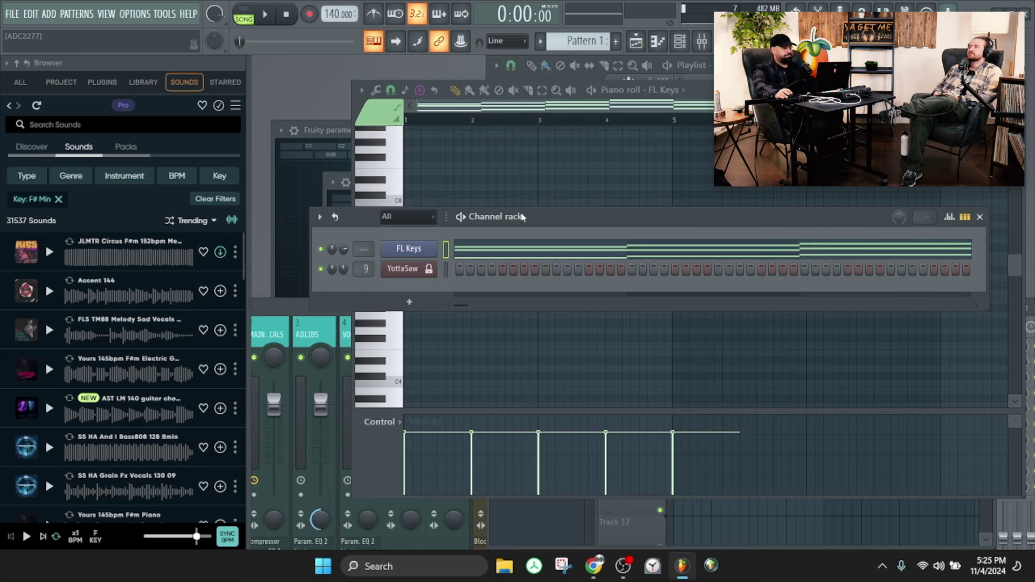
pyautogui.rightClick(378, 42)
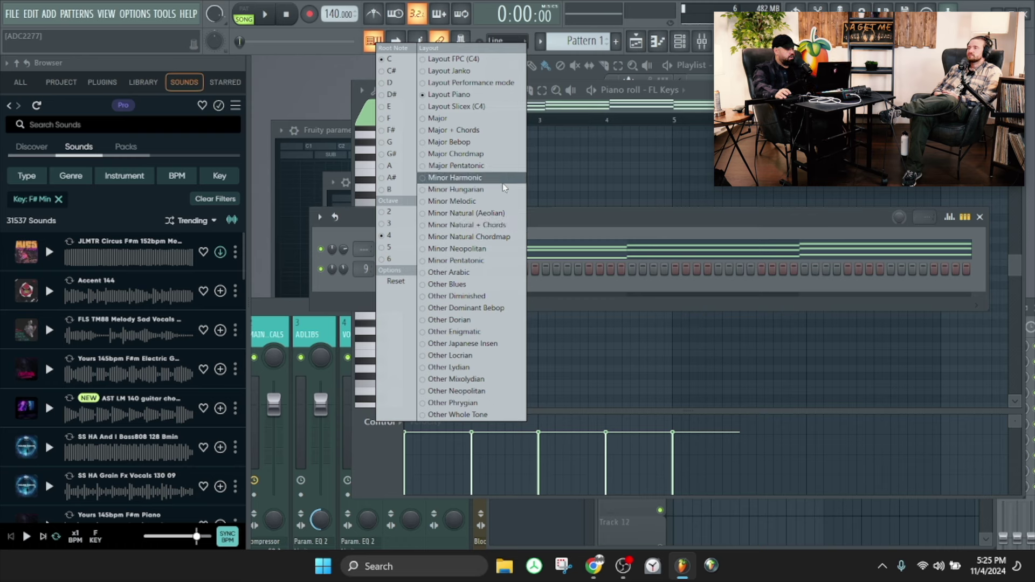
pyautogui.click(455, 189)
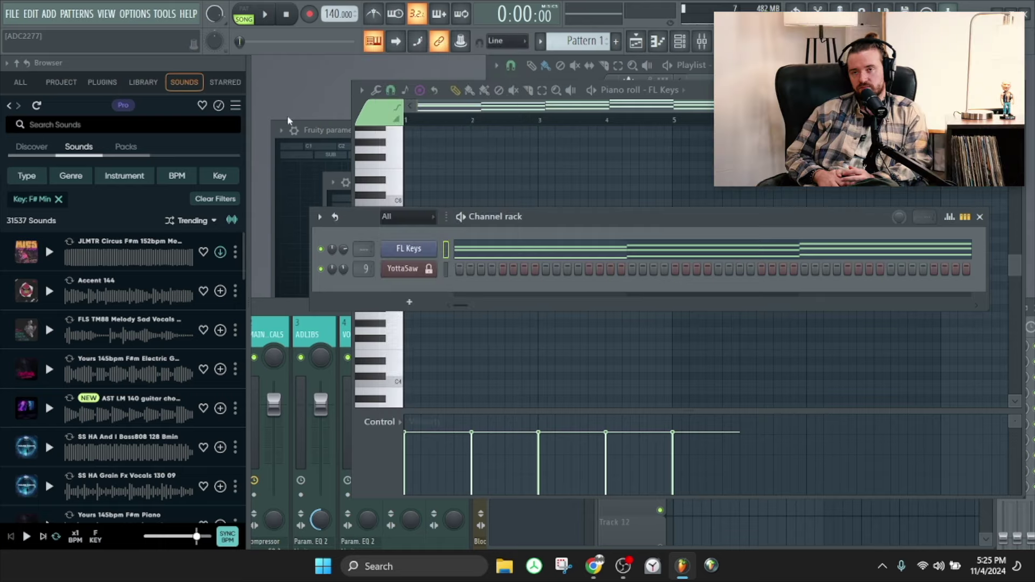